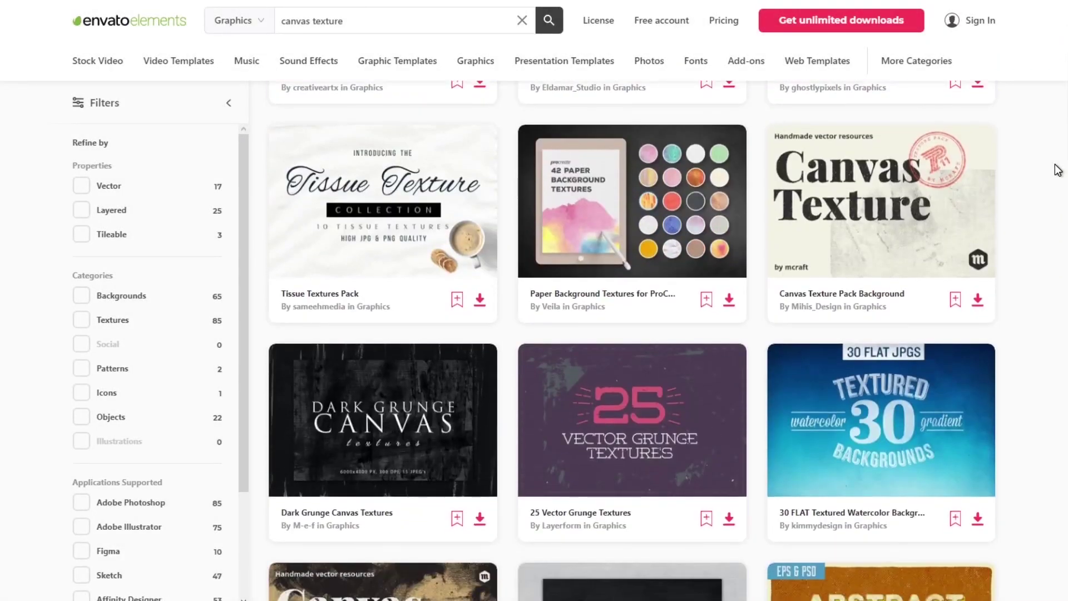
Scroll down through the Envato Elements 'canvas texture' graphics results grid.
scroll(1058, 170, "down", 9)
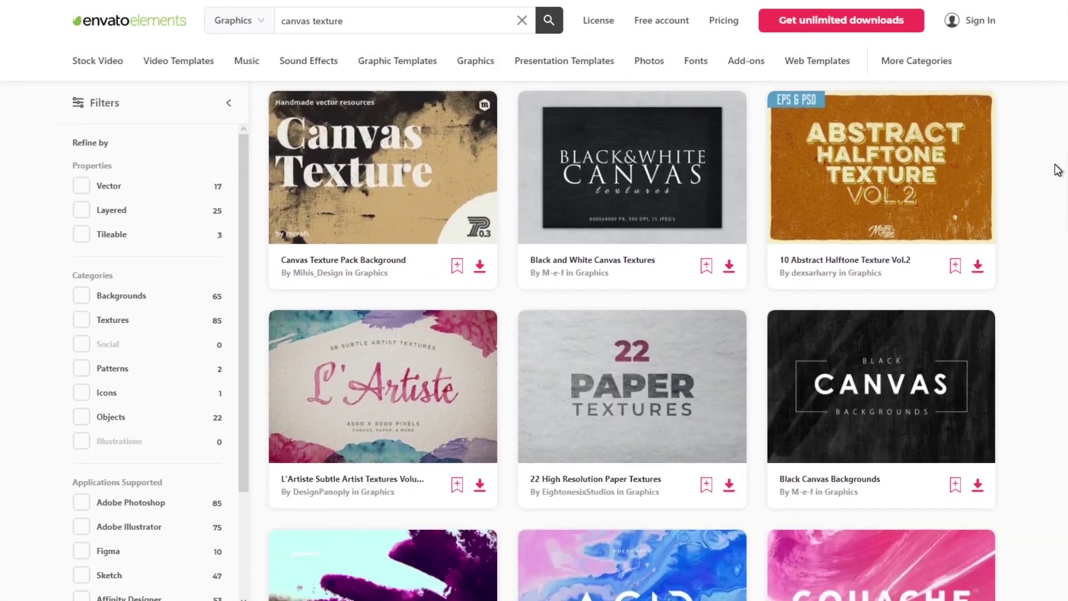
scroll(1057, 170, "down", 4)
scroll(1058, 171, "down", 10)
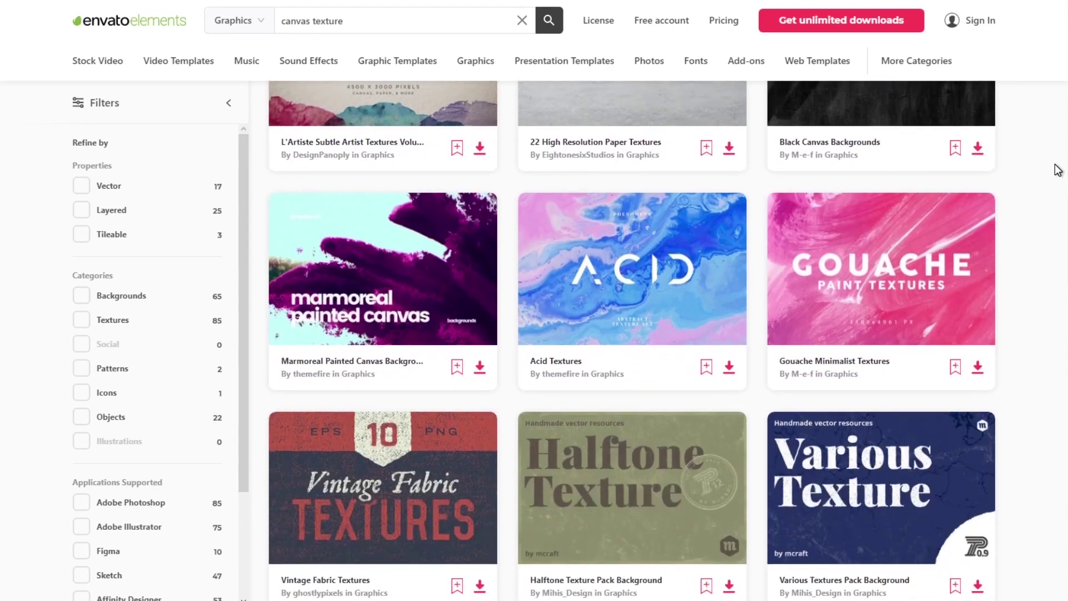
scroll(1058, 170, "down", 7)
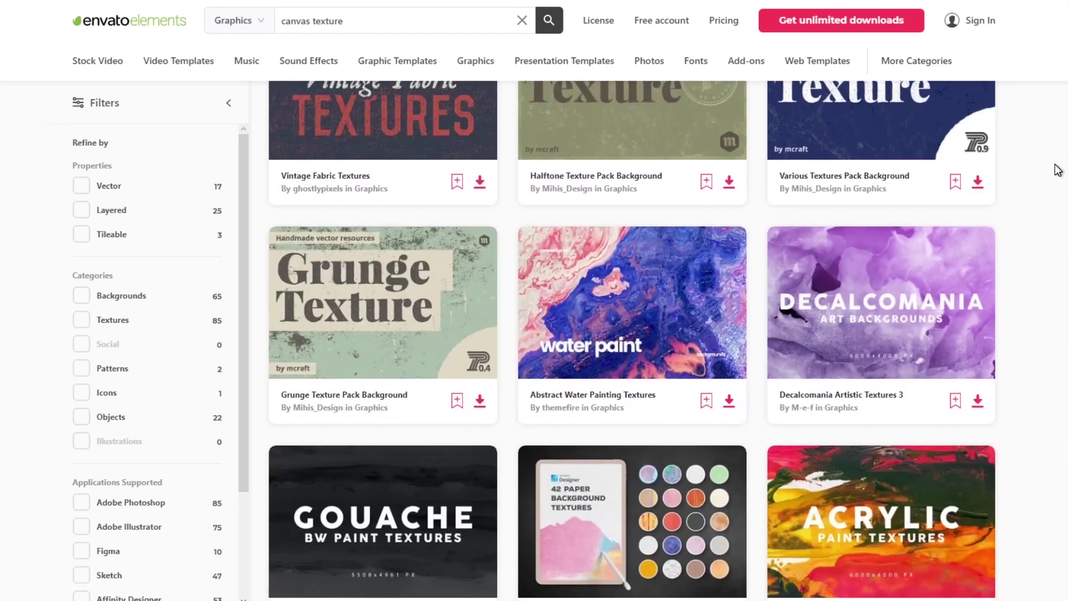
scroll(1058, 170, "down", 3)
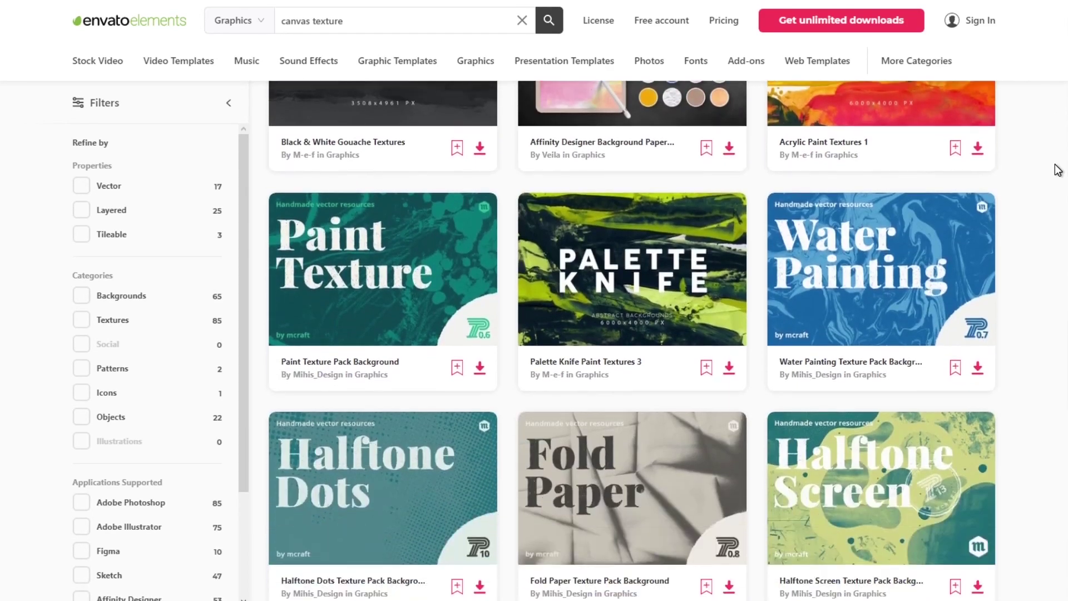
scroll(1057, 170, "down", 3)
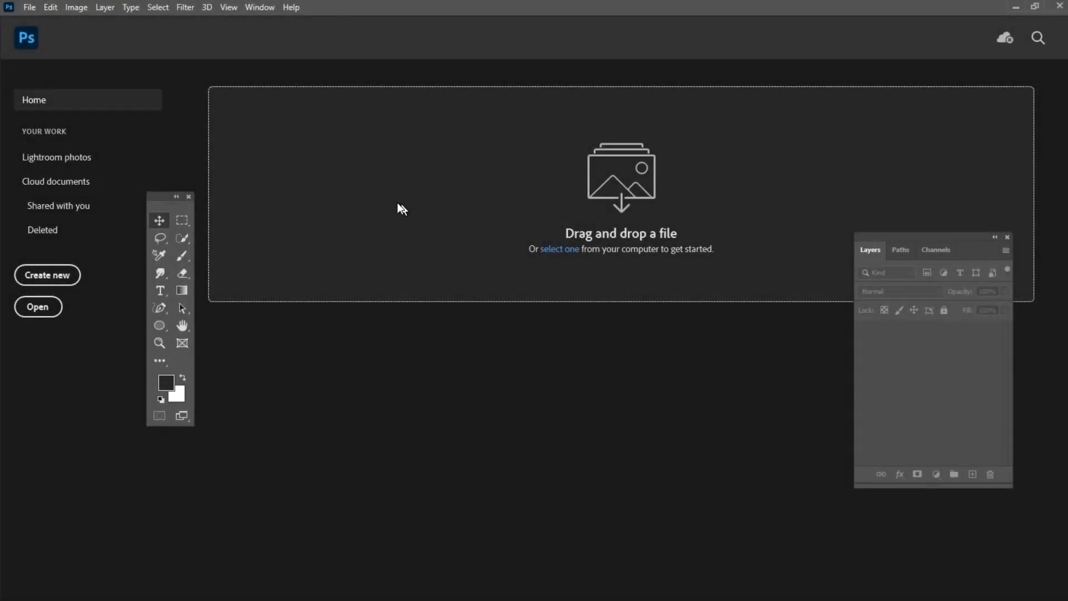
Create a new blank 3000 × 2000 px document at 240 ppi.
left_click(30, 7)
left_click(28, 19)
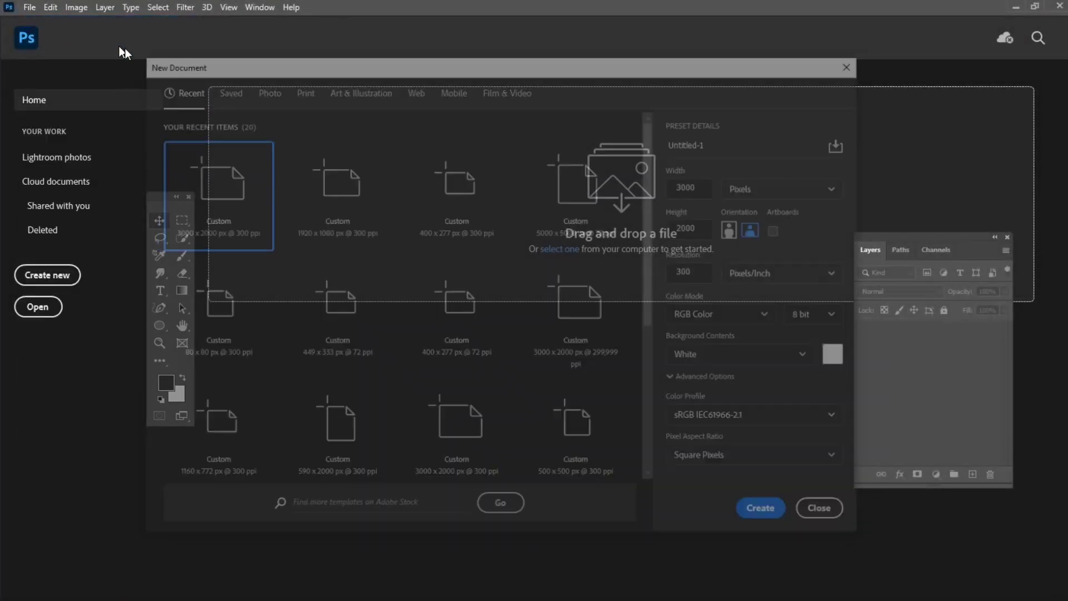
left_click_drag(460, 70, 436, 58)
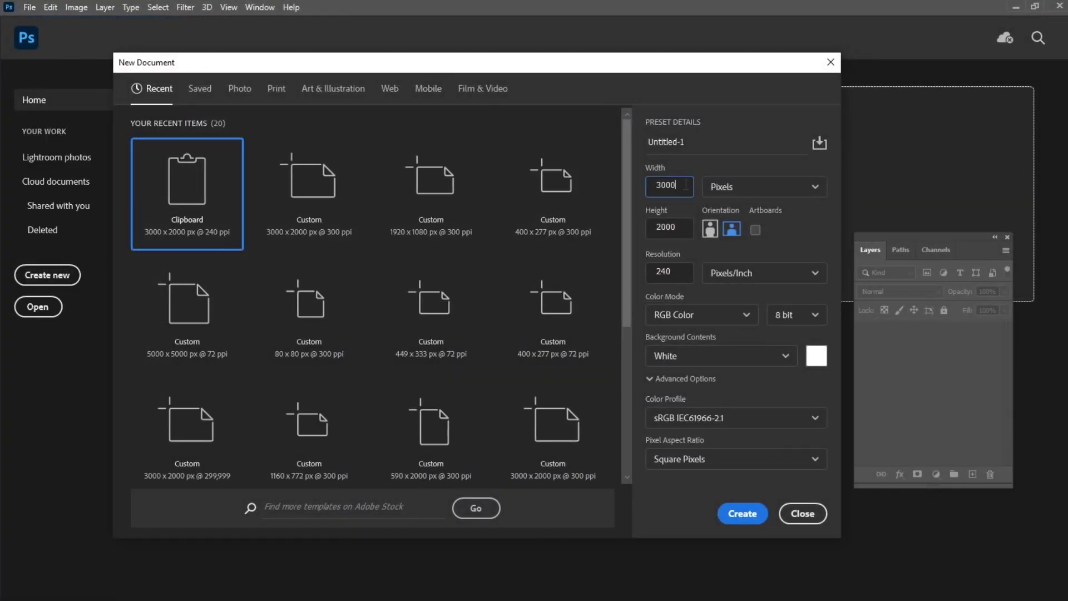
left_click(743, 512)
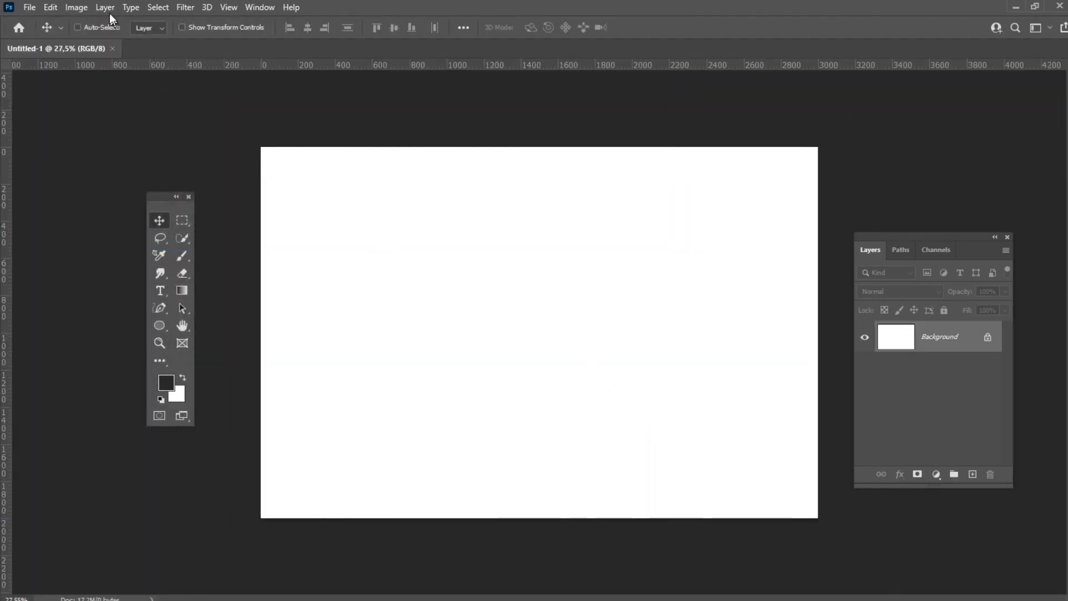
Add a Color Fill 1 solid colour layer filled with cream #f7f7e4.
left_click(104, 7)
mouse_move(185, 172)
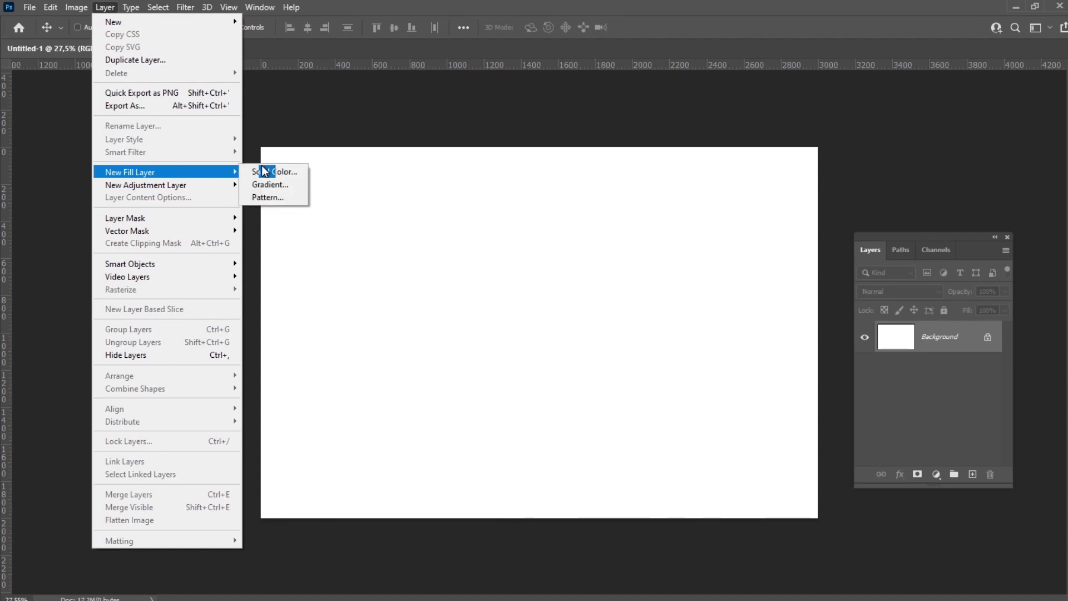
left_click(265, 173)
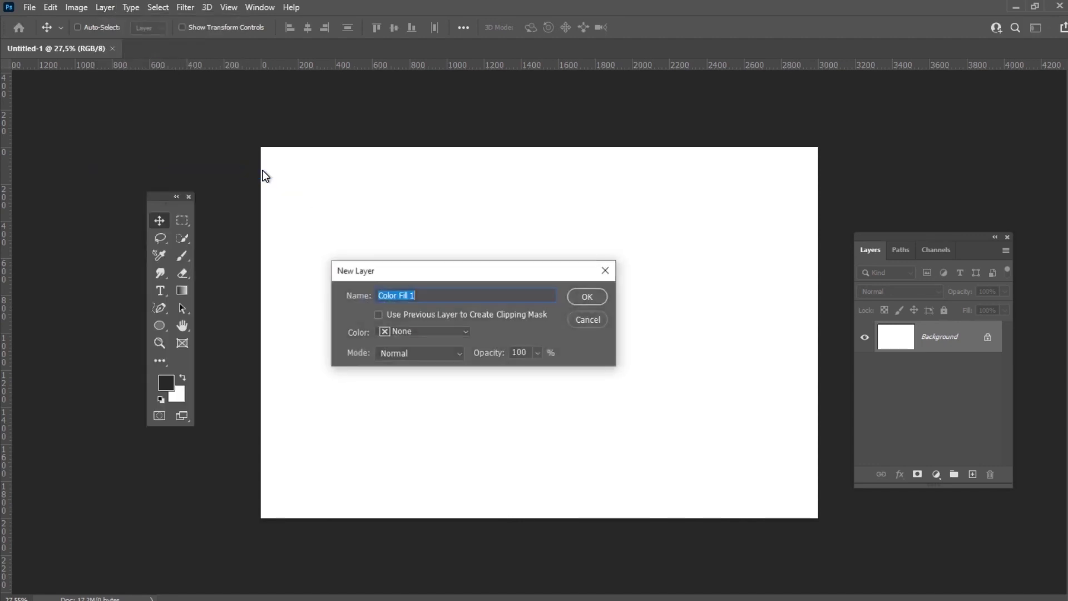
left_click(588, 297)
type("f7f7e4")
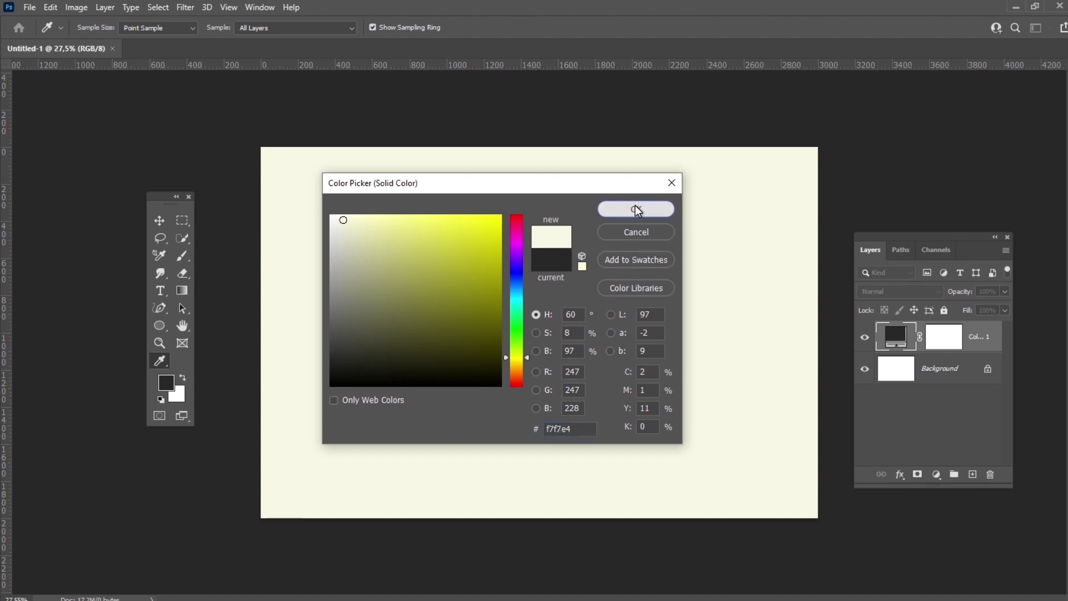
left_click(636, 208)
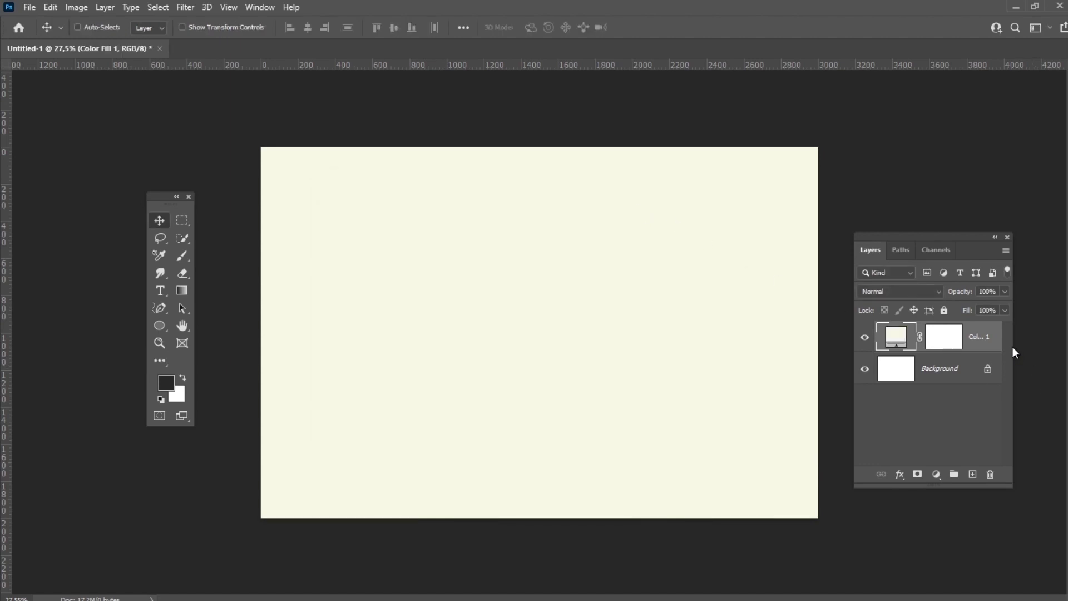
Convert Color Fill 1 to a smart object and add 15% uniform monochromatic Add Noise.
left_click_drag(1014, 351, 1037, 351)
left_click_drag(923, 233, 901, 211)
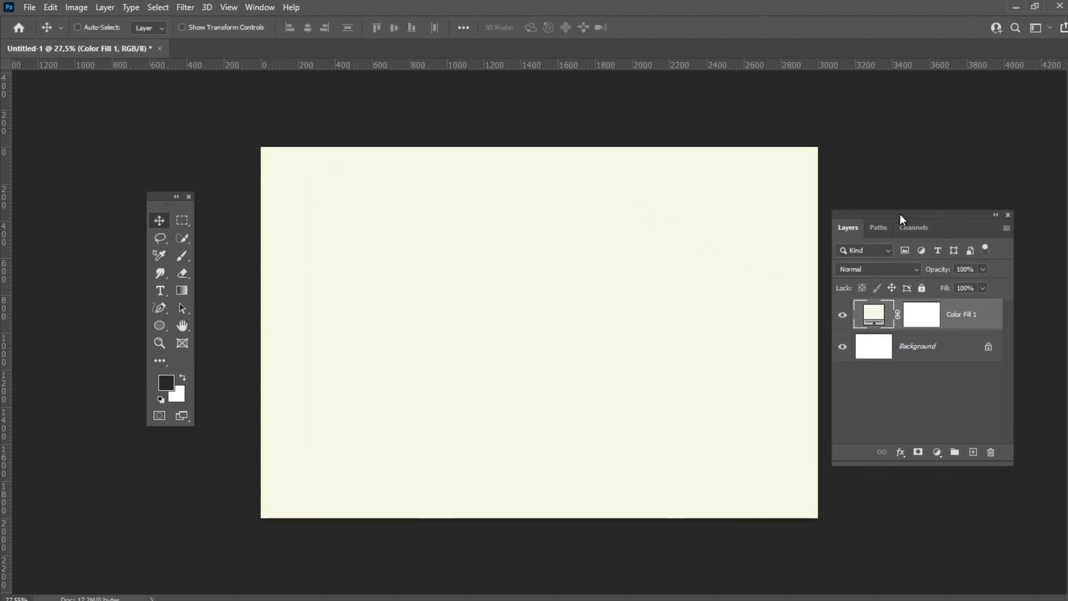
left_click(185, 8)
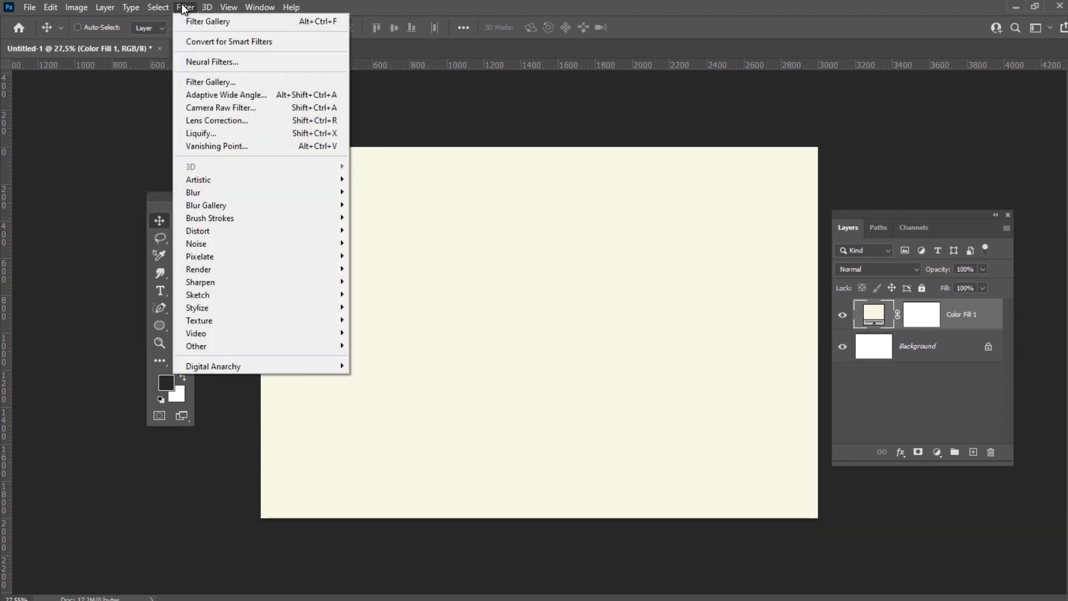
mouse_move(312, 246)
left_click(391, 242)
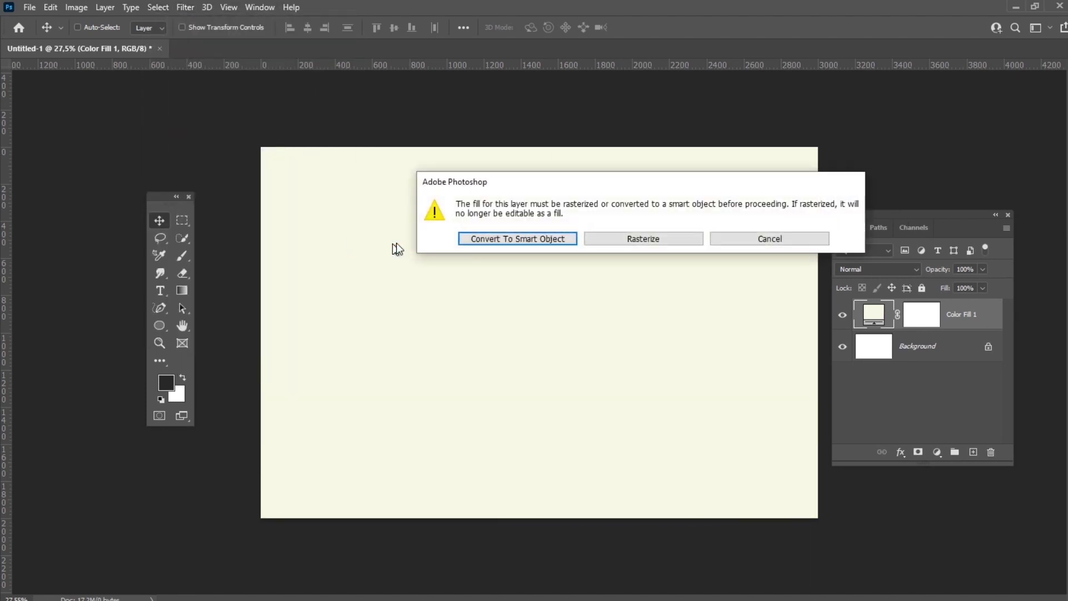
left_click(563, 236)
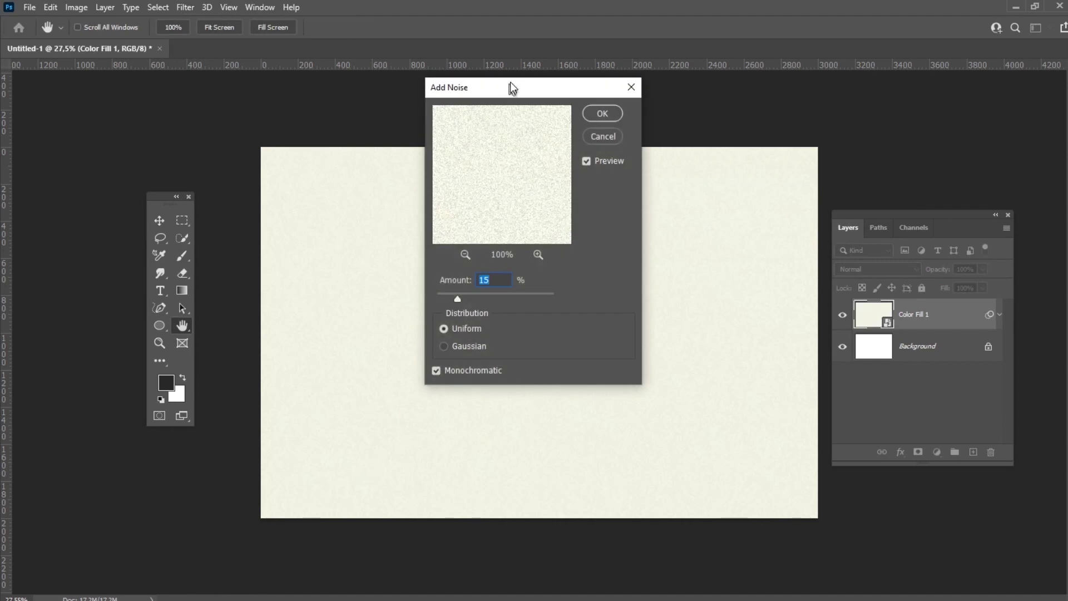
left_click_drag(510, 82, 443, 152)
left_click(429, 352)
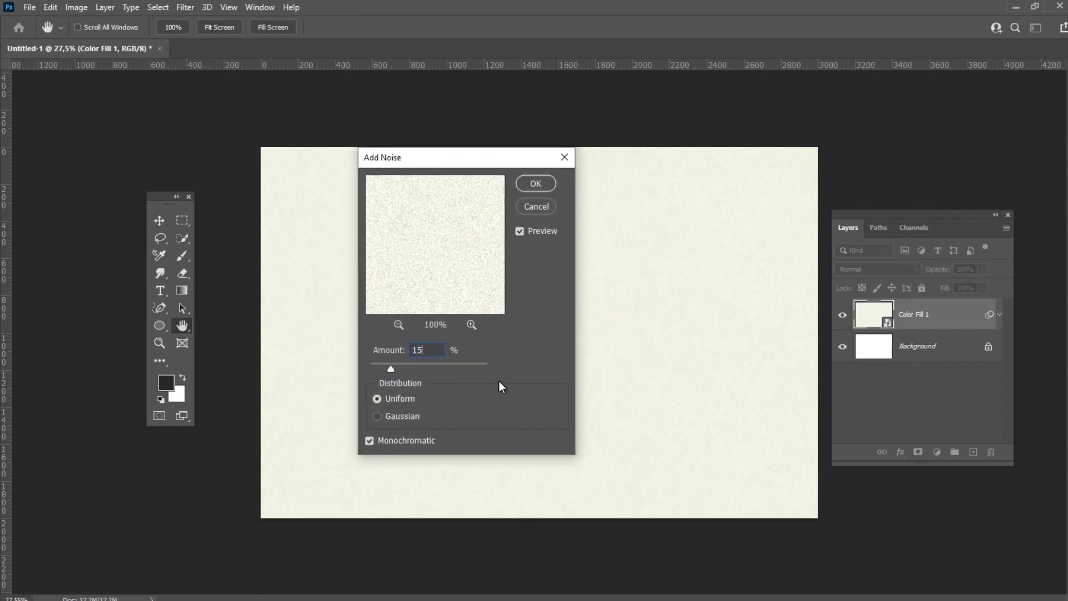
left_click(526, 183)
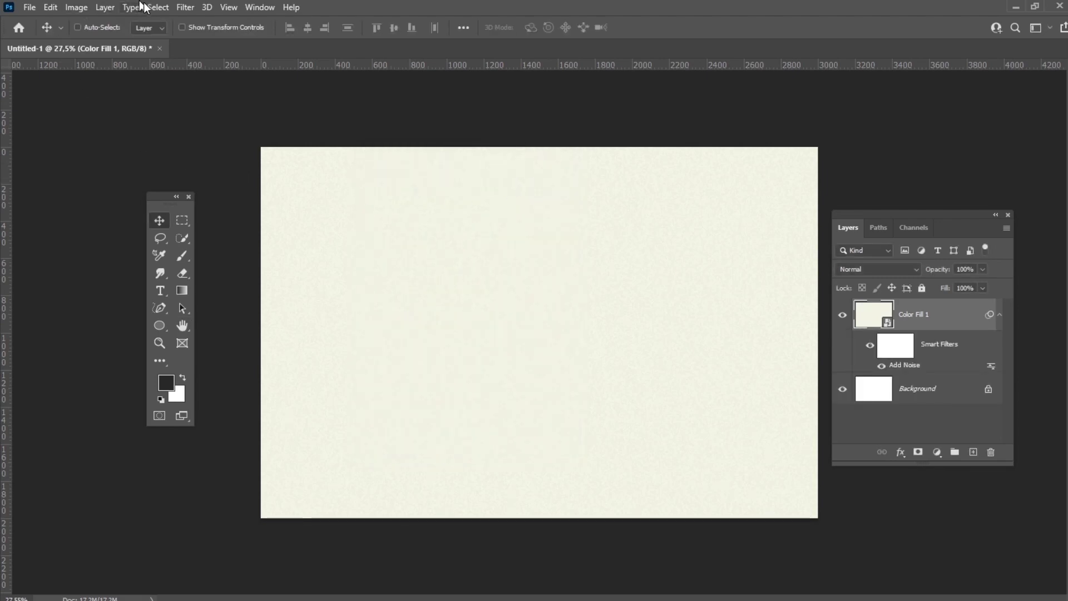
left_click(186, 7)
Apply a Brush Strokes > Crosshatch filter with stroke length 17 and sharpness 4.
left_click(214, 83)
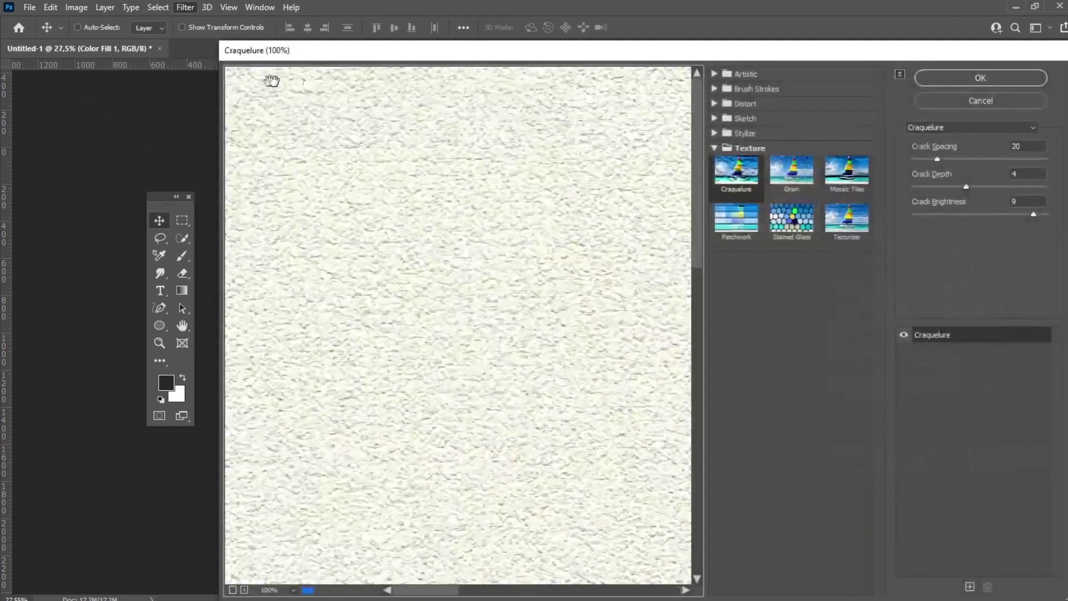
left_click_drag(669, 49, 541, 23)
left_click(588, 62)
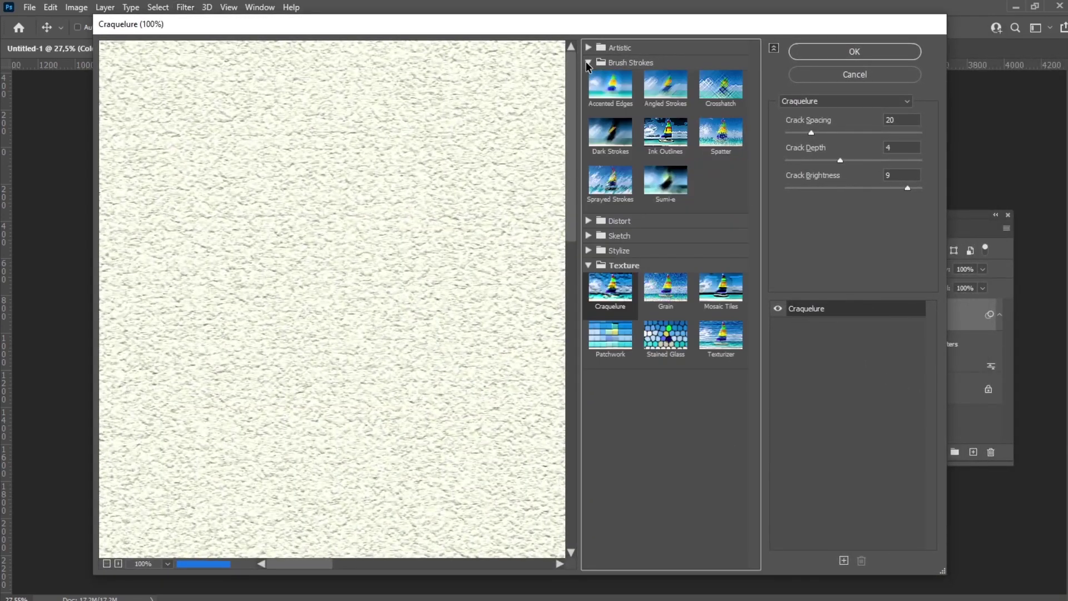
left_click(726, 92)
double_click(907, 120)
type("17")
key("Tab")
type("4")
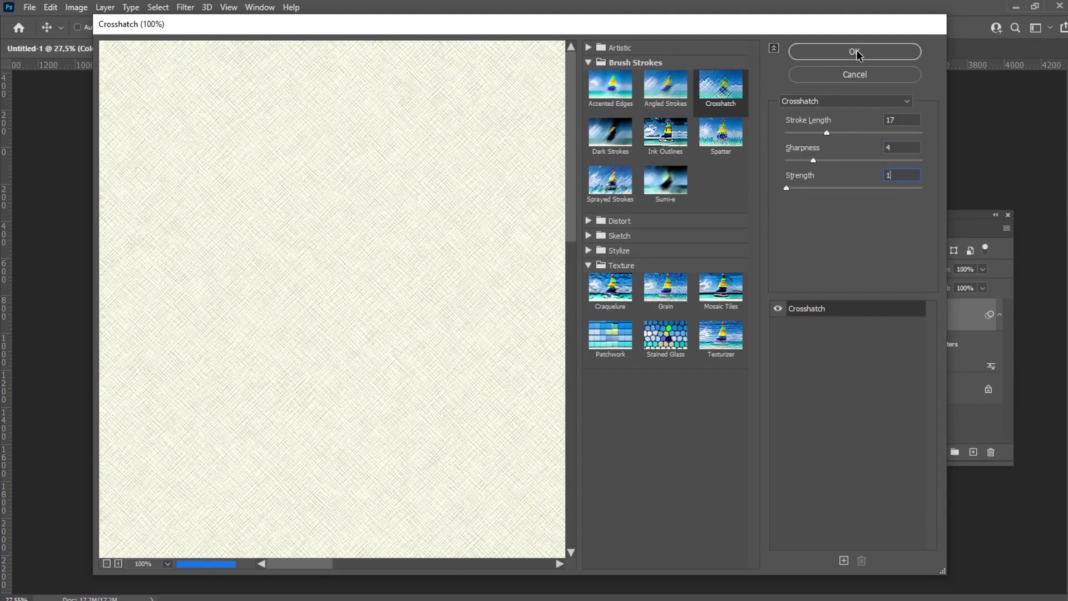
left_click(857, 53)
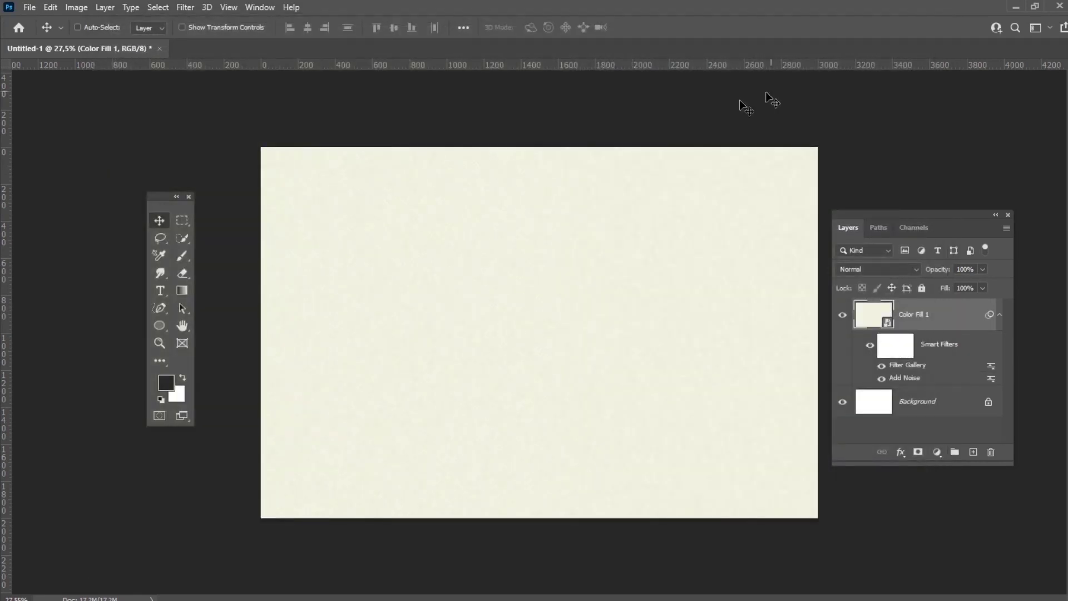
Add a Sketch > Water Paper filter with Fiber Length 15, Brightness 60, Contrast 62.
left_click(186, 8)
left_click(216, 81)
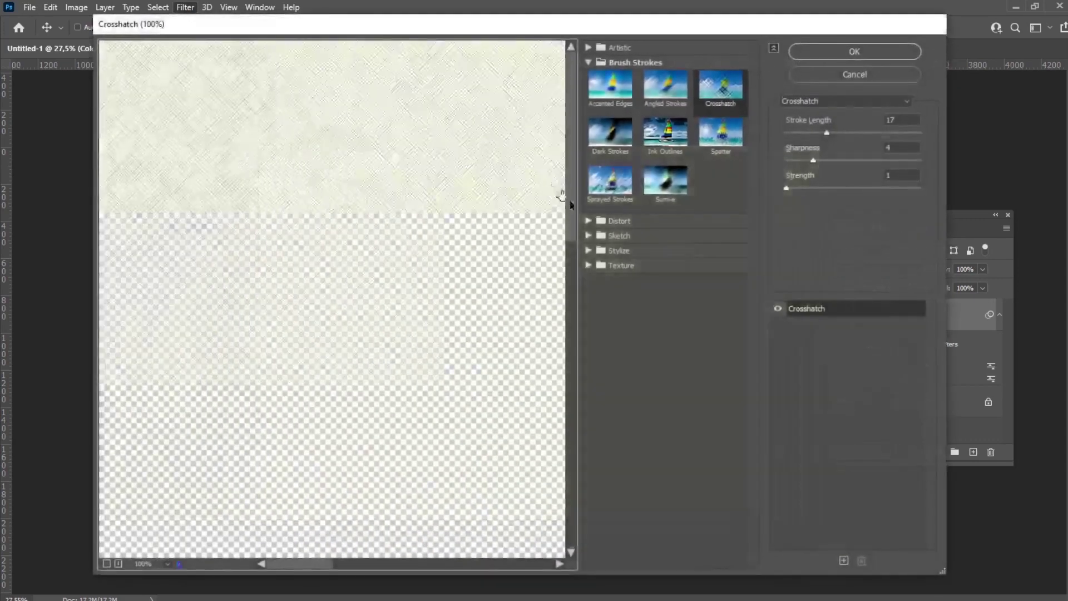
left_click(588, 235)
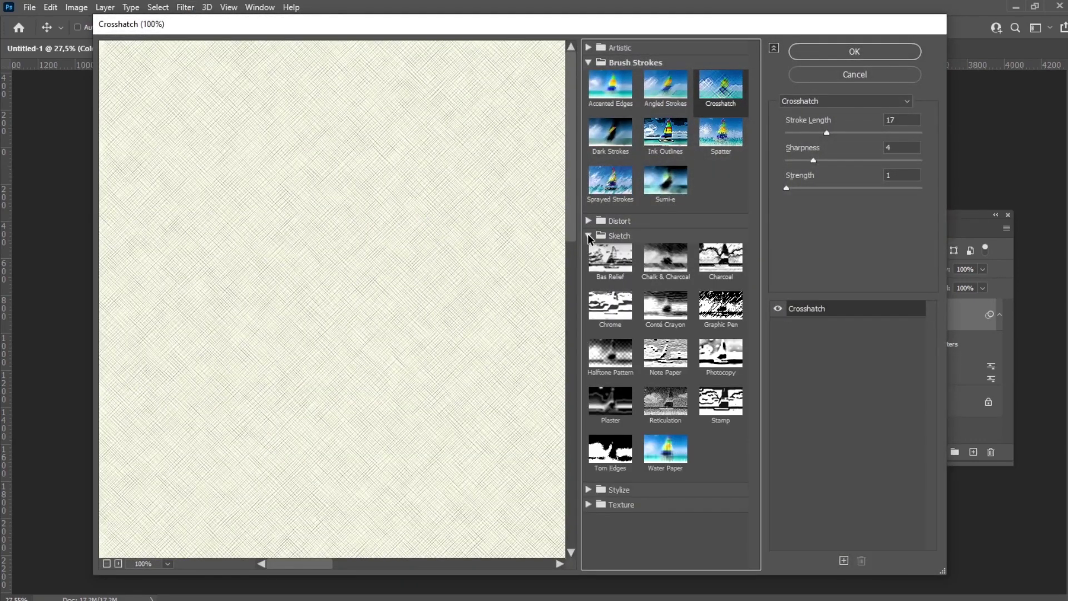
left_click(668, 452)
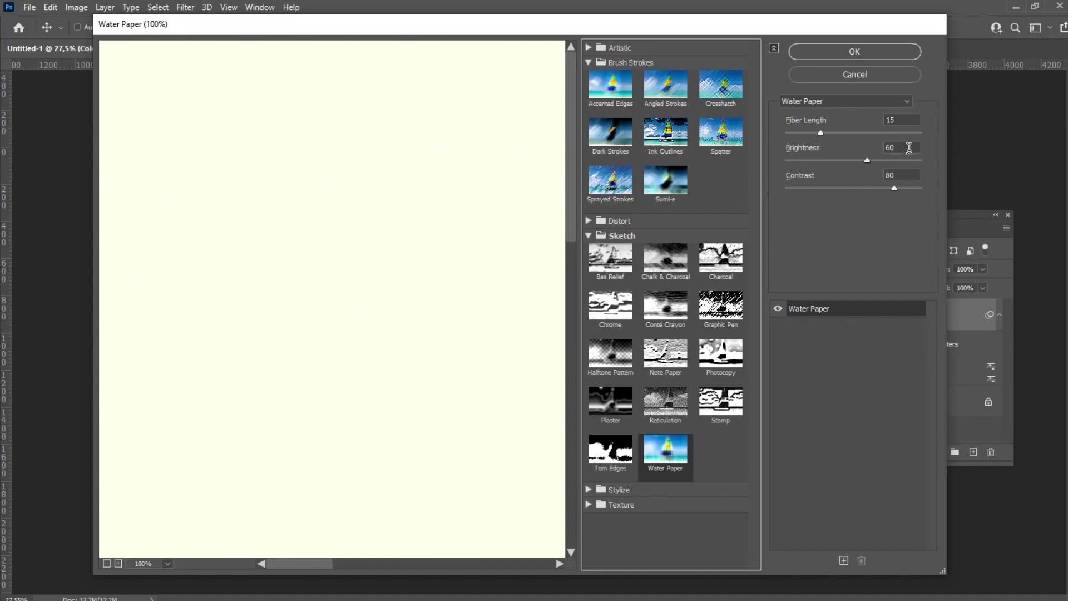
double_click(912, 176)
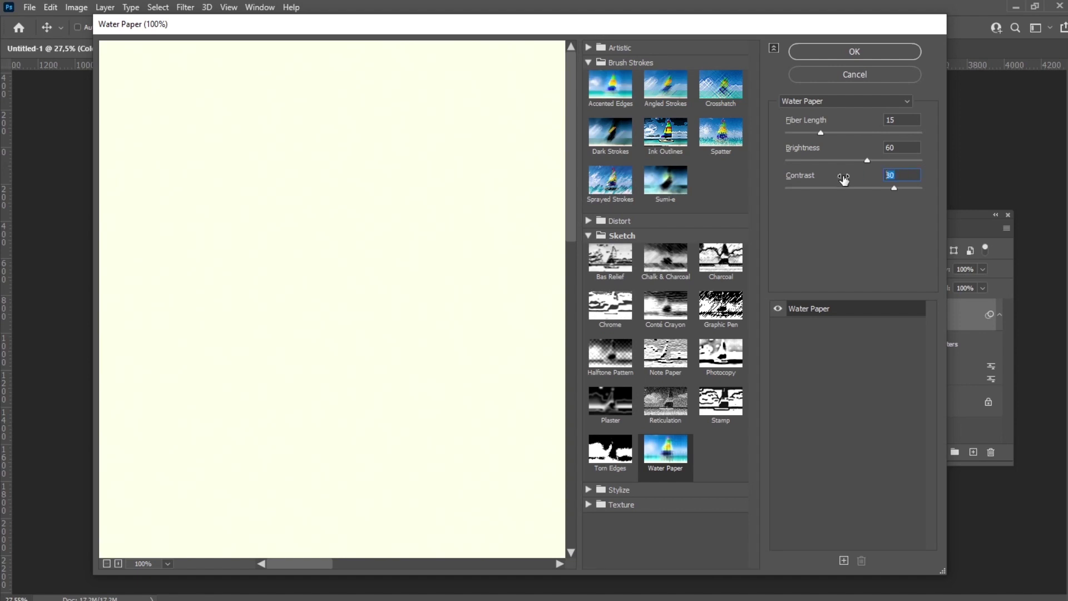
type("62")
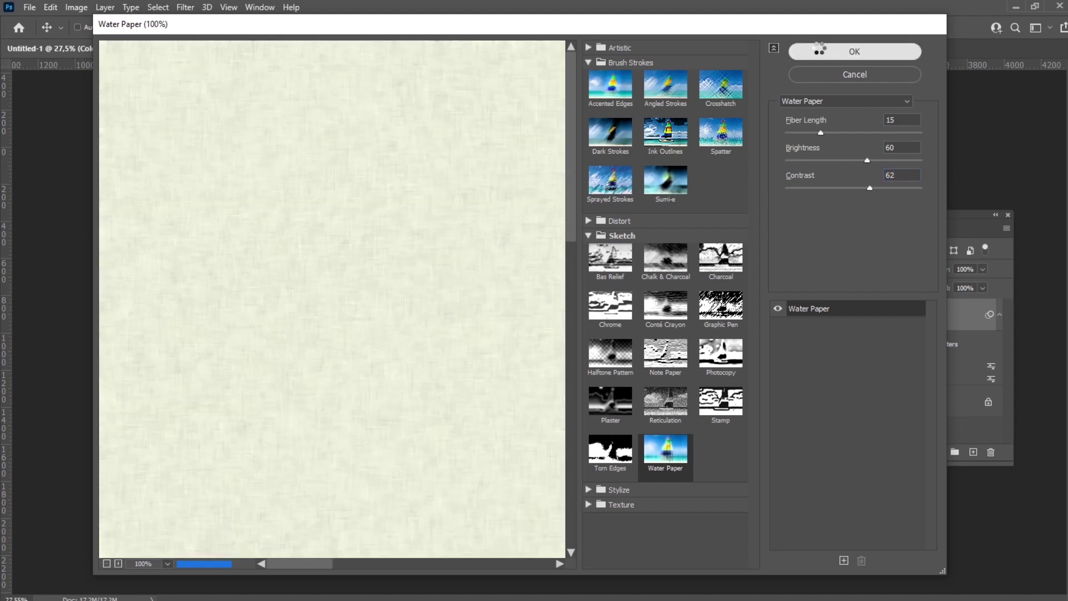
left_click(818, 46)
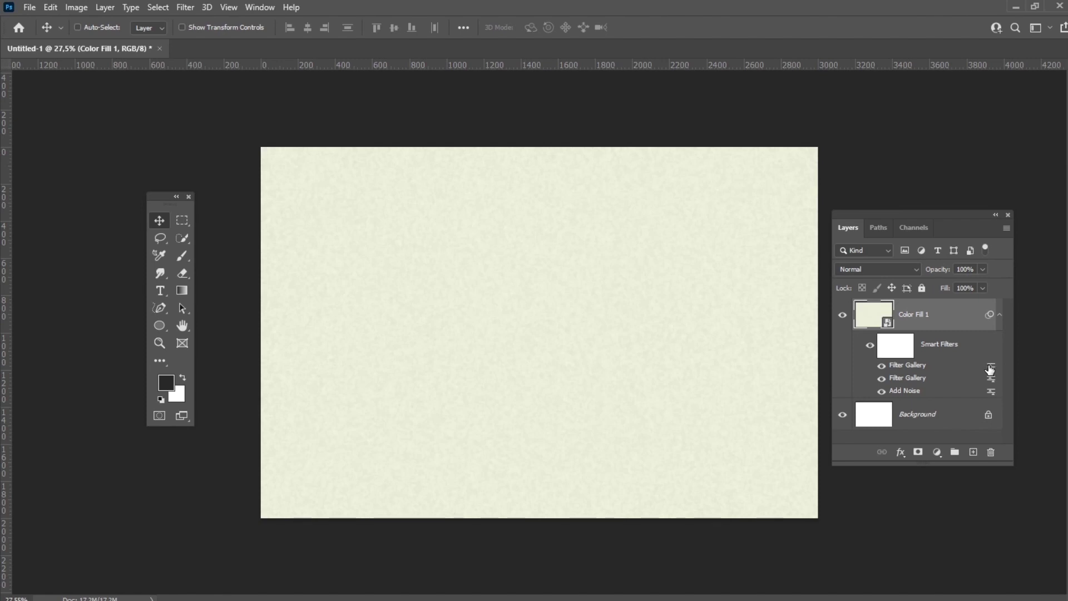
Set the Water Paper smart filter's blending mode to Darken at 100% opacity.
double_click(989, 368)
left_click_drag(574, 112, 556, 202)
left_click(468, 225)
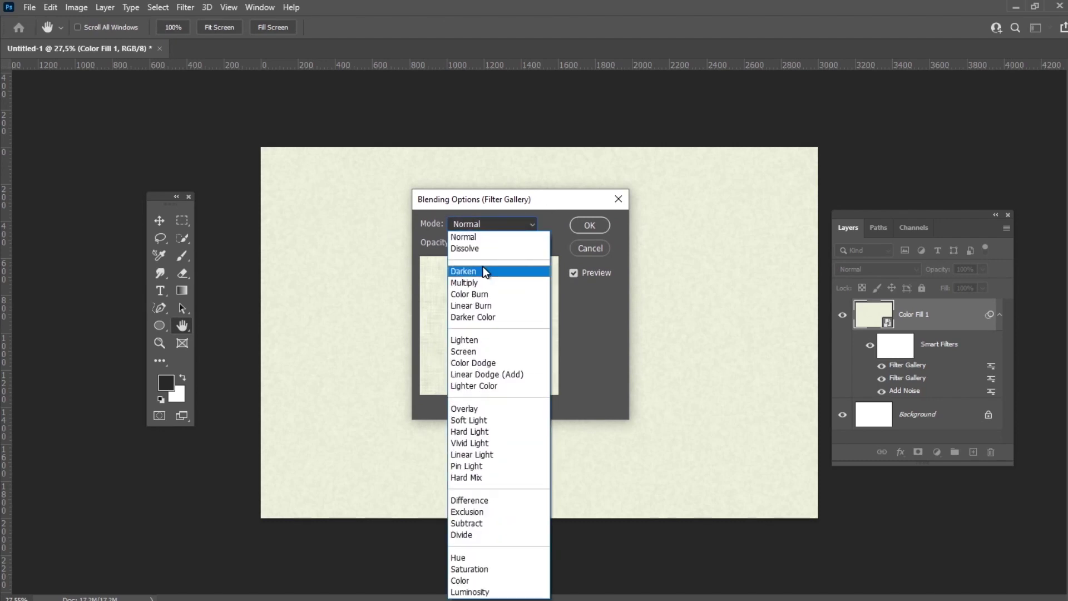
left_click(484, 271)
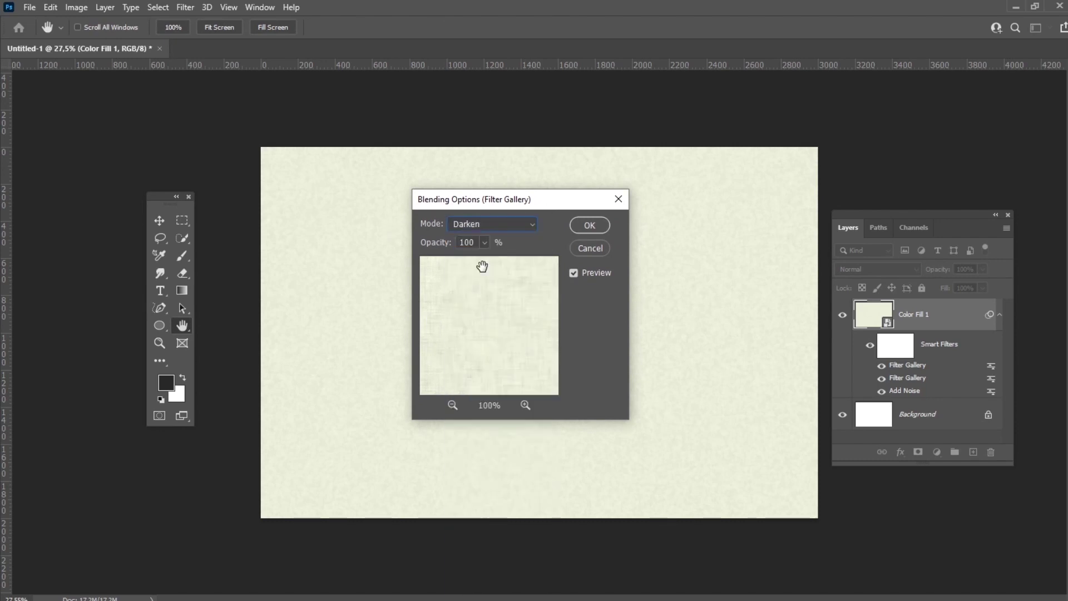
left_click(589, 225)
Add a Texture > Texturizer filter using Canvas texture, 50% scaling and relief 2.
left_click(185, 7)
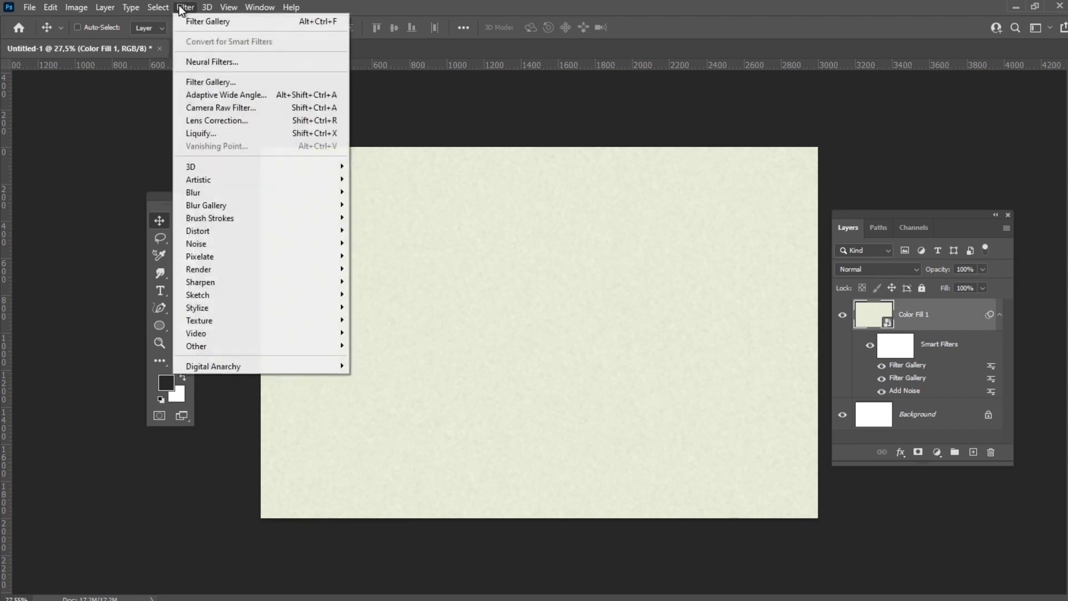
left_click(222, 82)
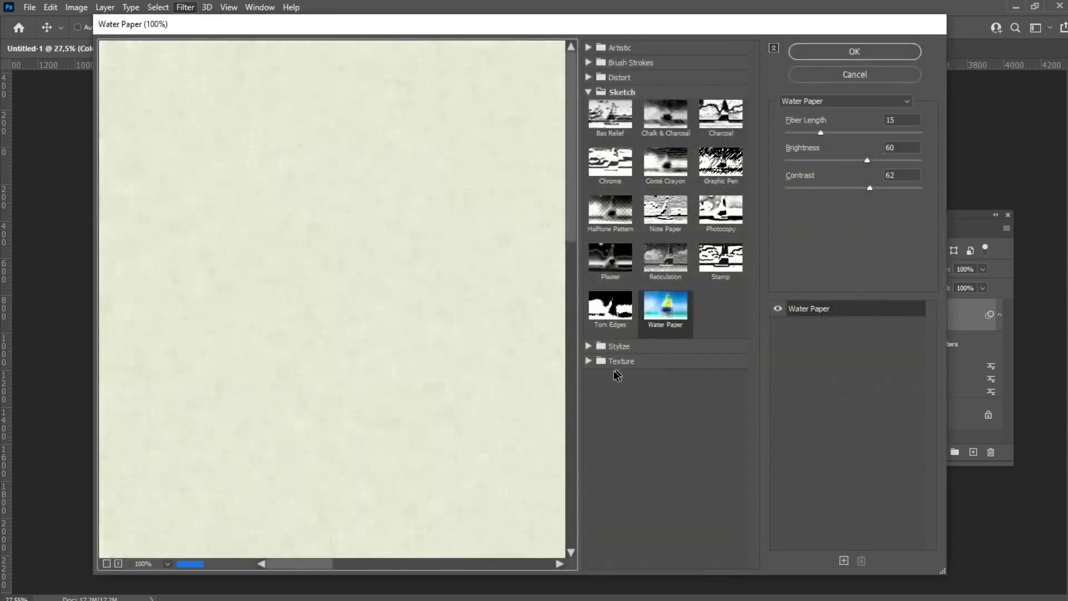
left_click(585, 362)
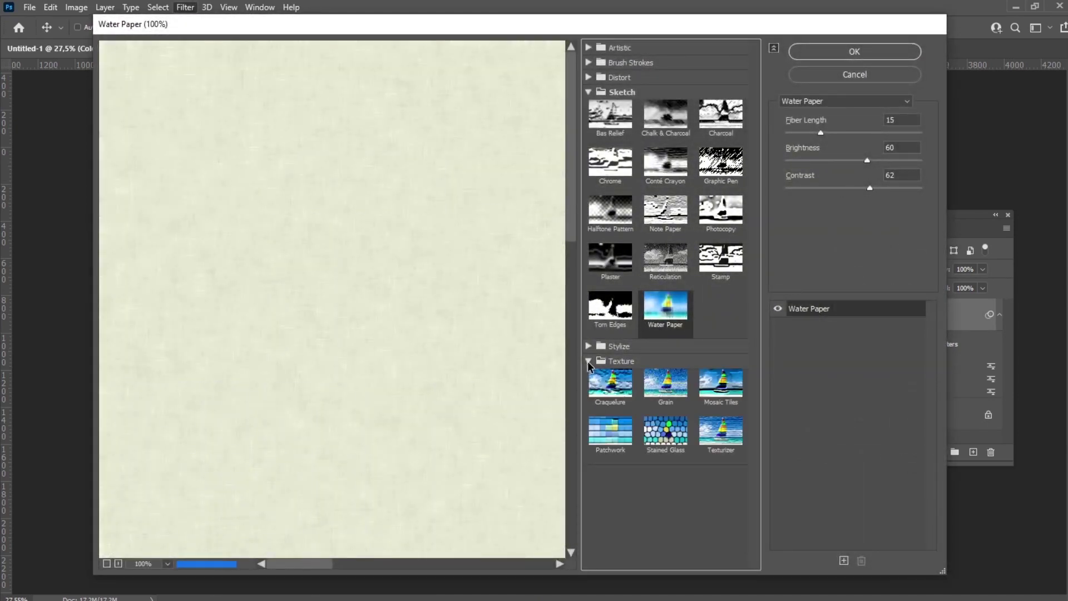
left_click(709, 428)
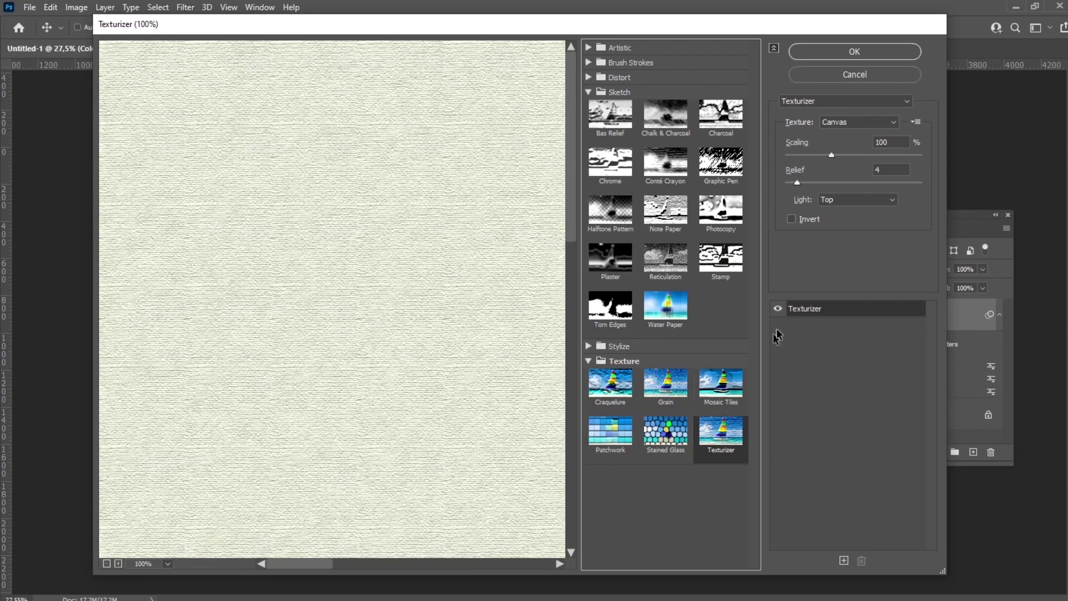
left_click(887, 142)
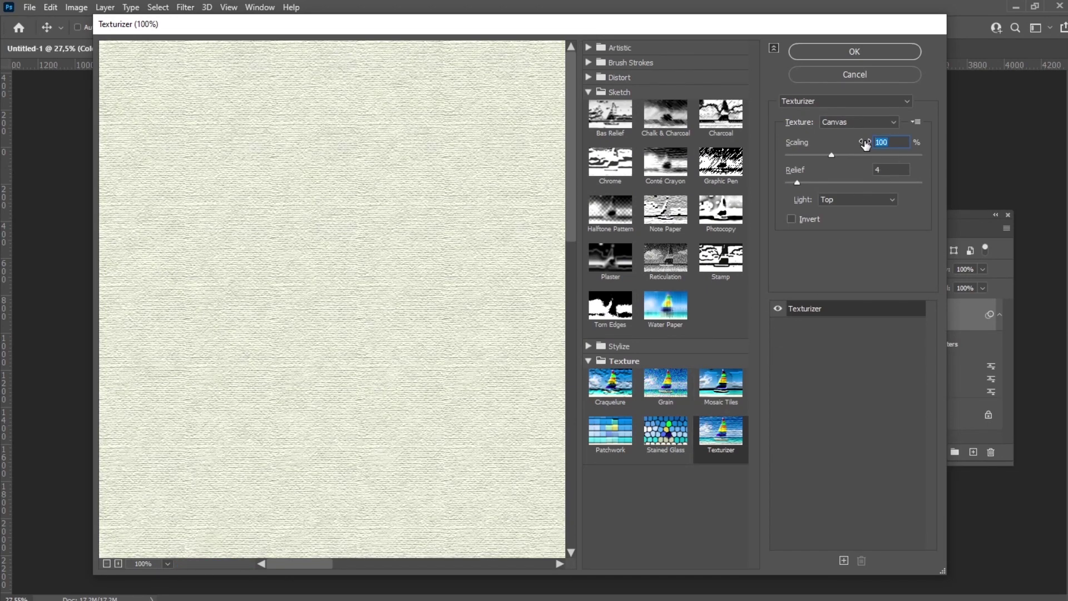
type("50")
key("Tab")
type("2")
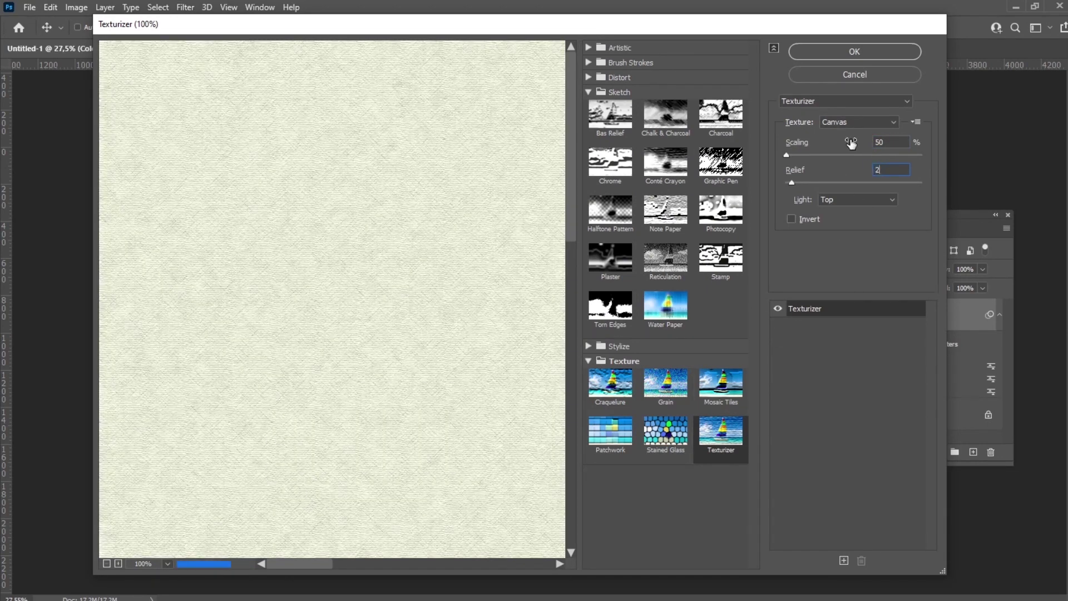
left_click(829, 54)
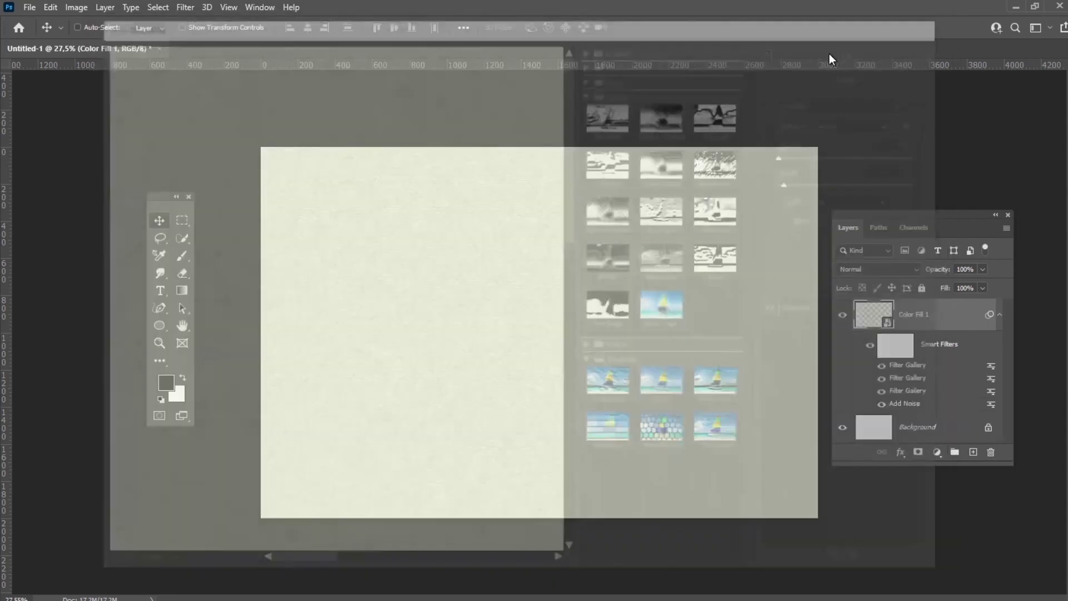
Add a Sketch > Note Paper filter with Image Balance 21, Graininess 10, Relief 11.
left_click(185, 7)
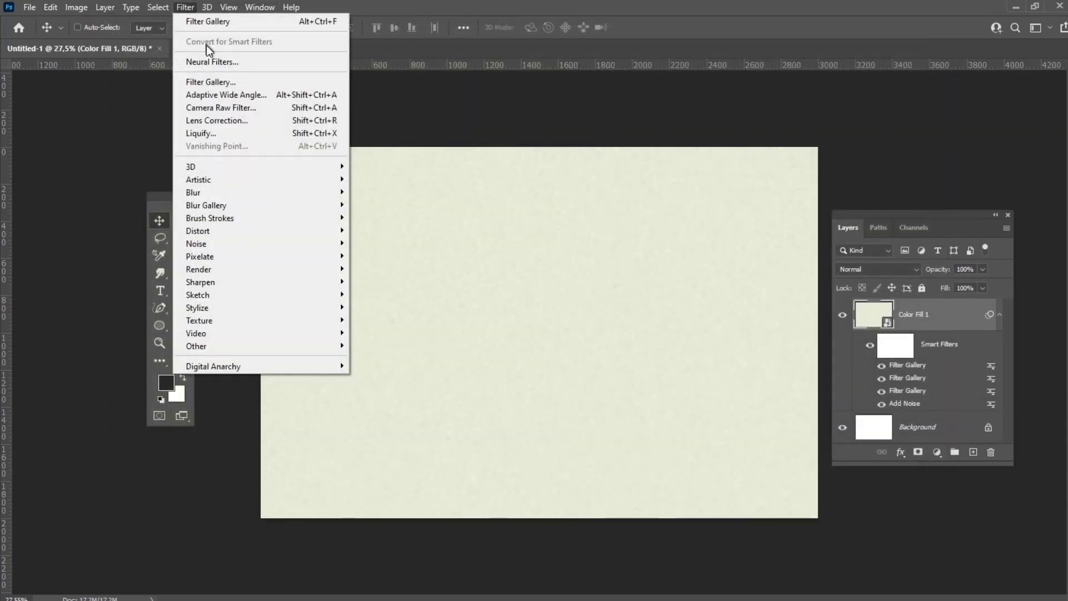
left_click(208, 78)
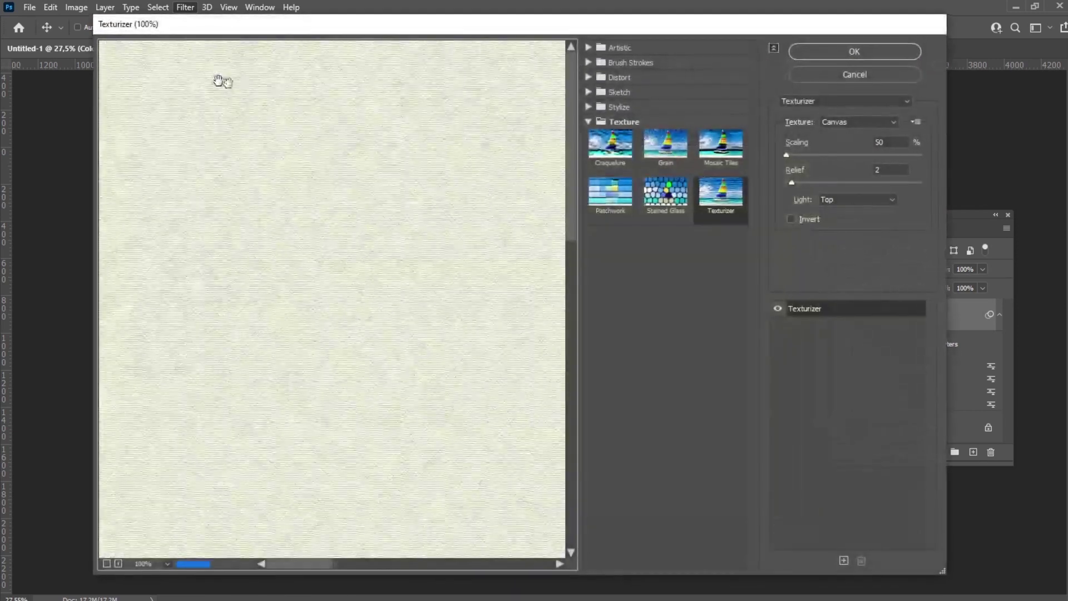
left_click(588, 92)
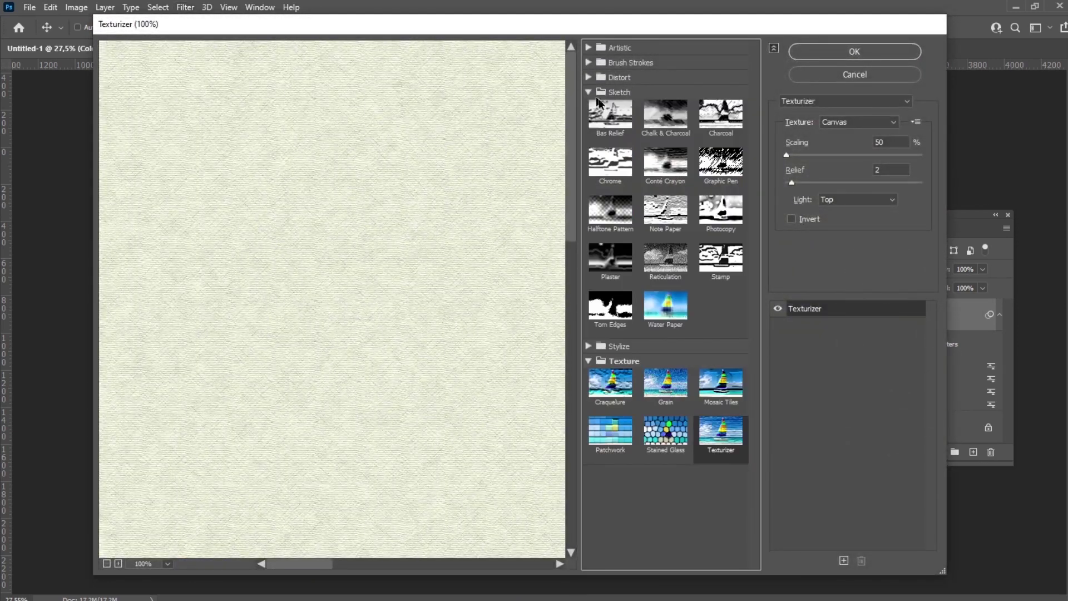
left_click(669, 200)
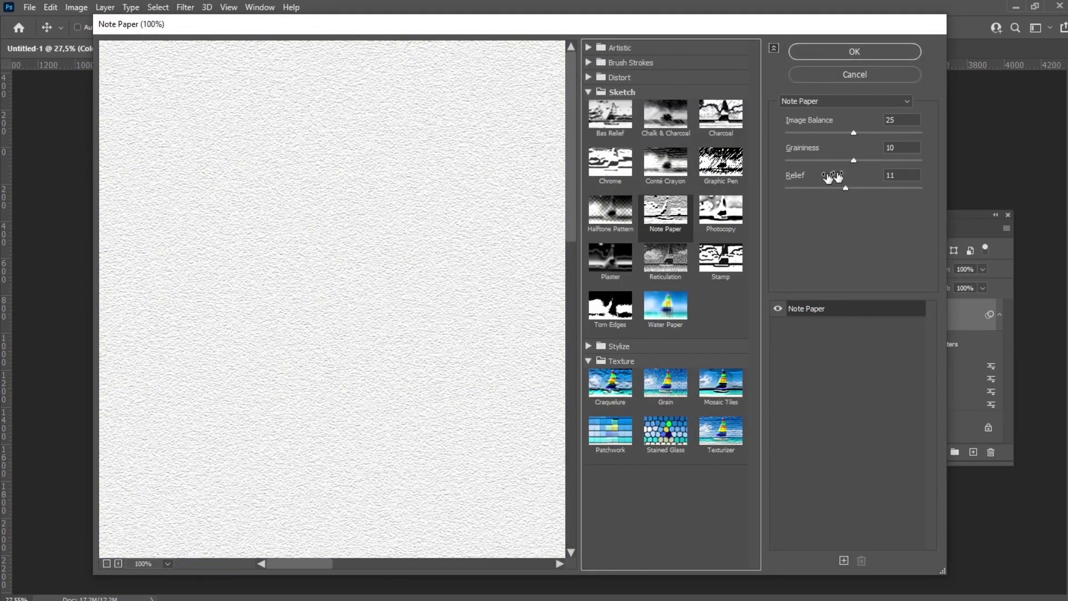
double_click(897, 119)
type("2")
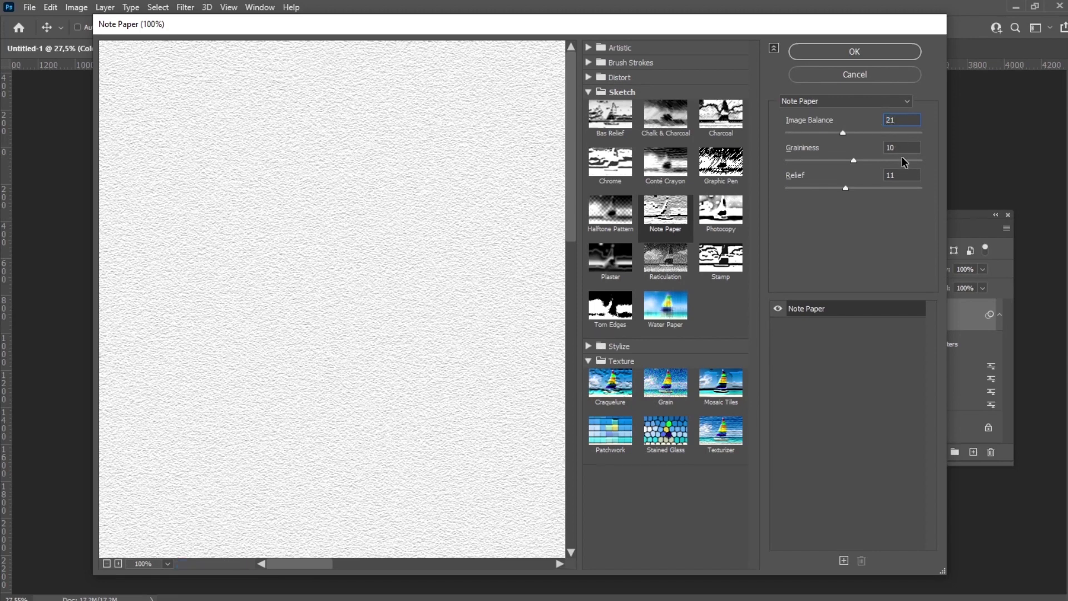
left_click(833, 49)
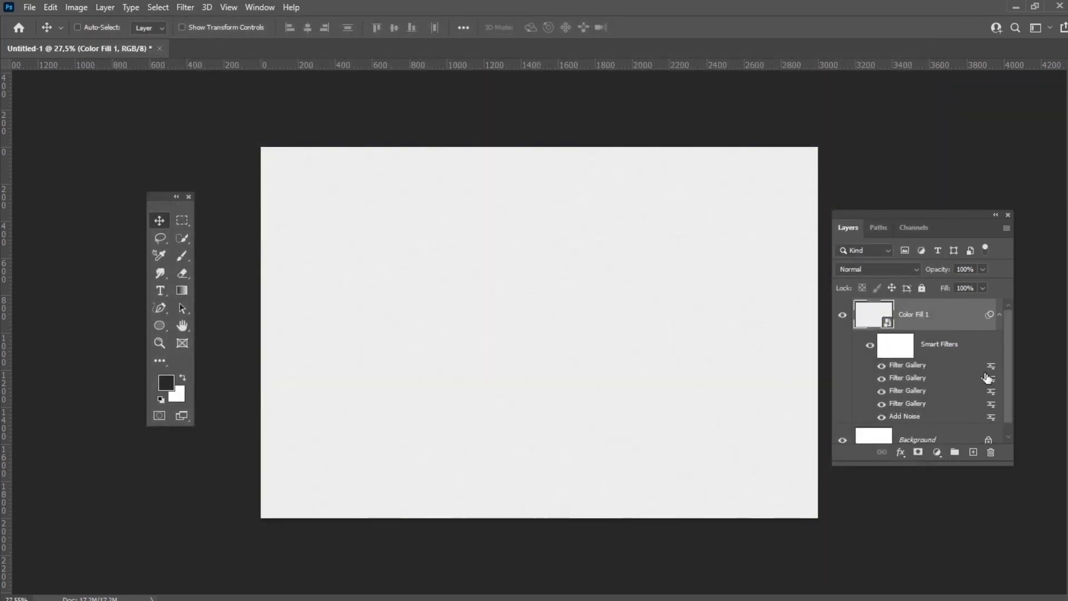
Switch the Note Paper smart filter's blending mode to Darken.
double_click(991, 367)
left_click(517, 229)
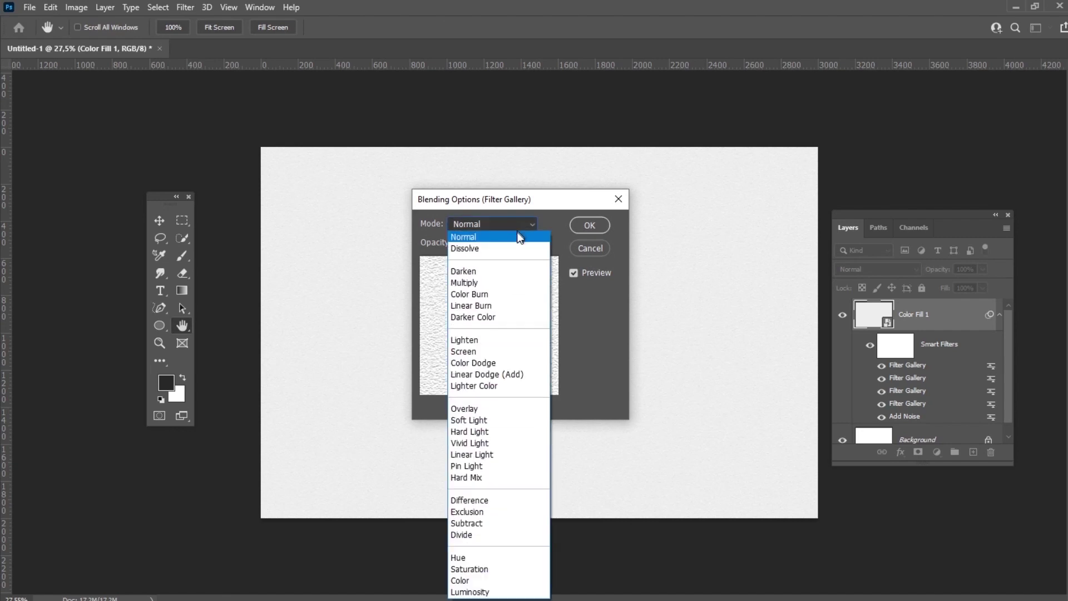
left_click(513, 271)
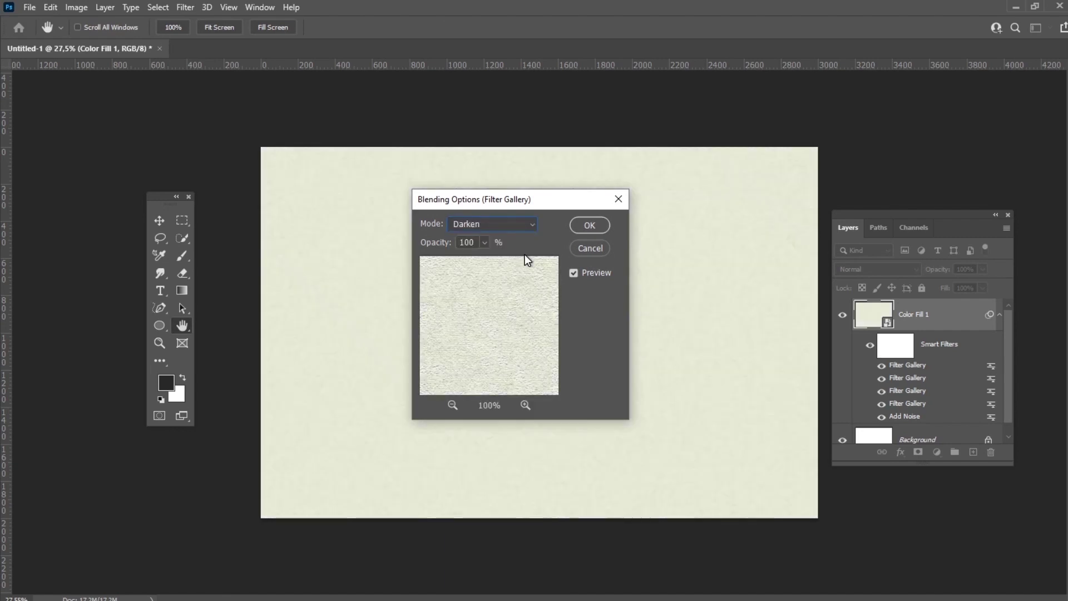
left_click(589, 225)
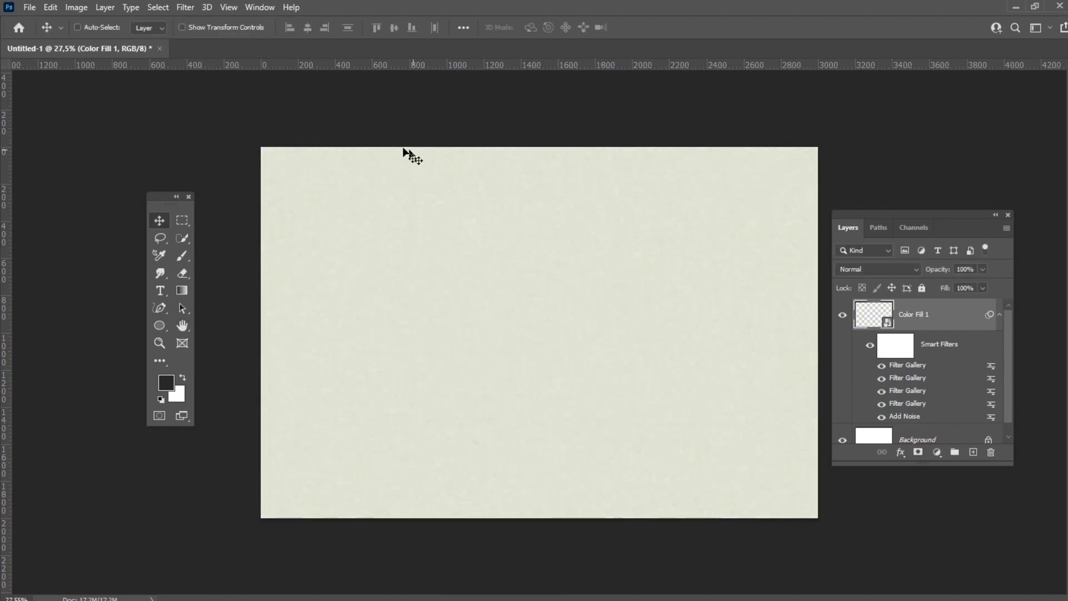
left_click(193, 6)
Add a Texture > Craquelure filter with crack spacing 20, depth 4 and brightness 9.
left_click(211, 81)
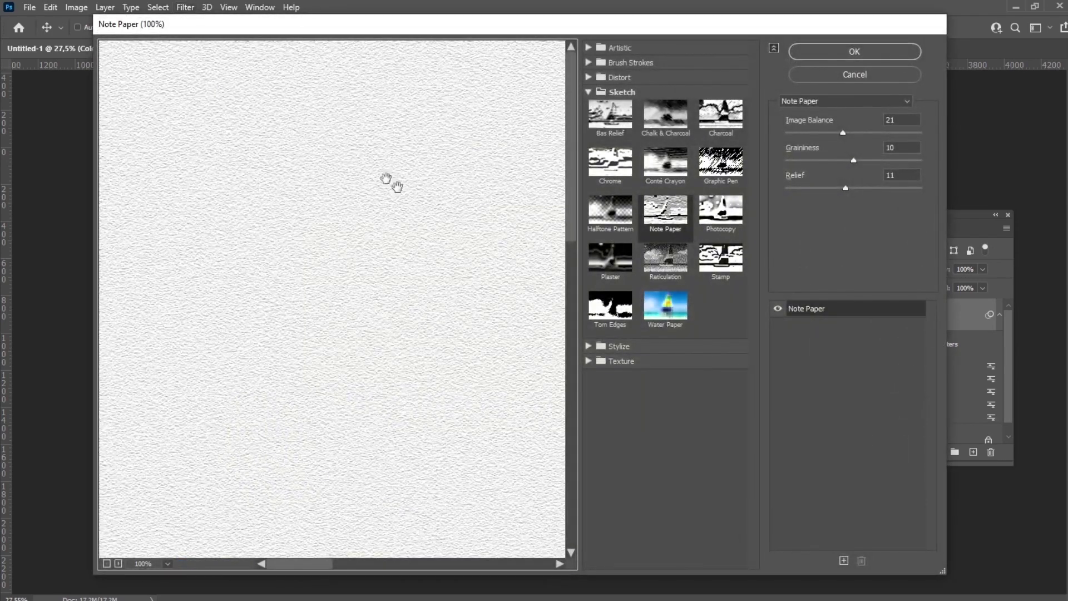
left_click(589, 361)
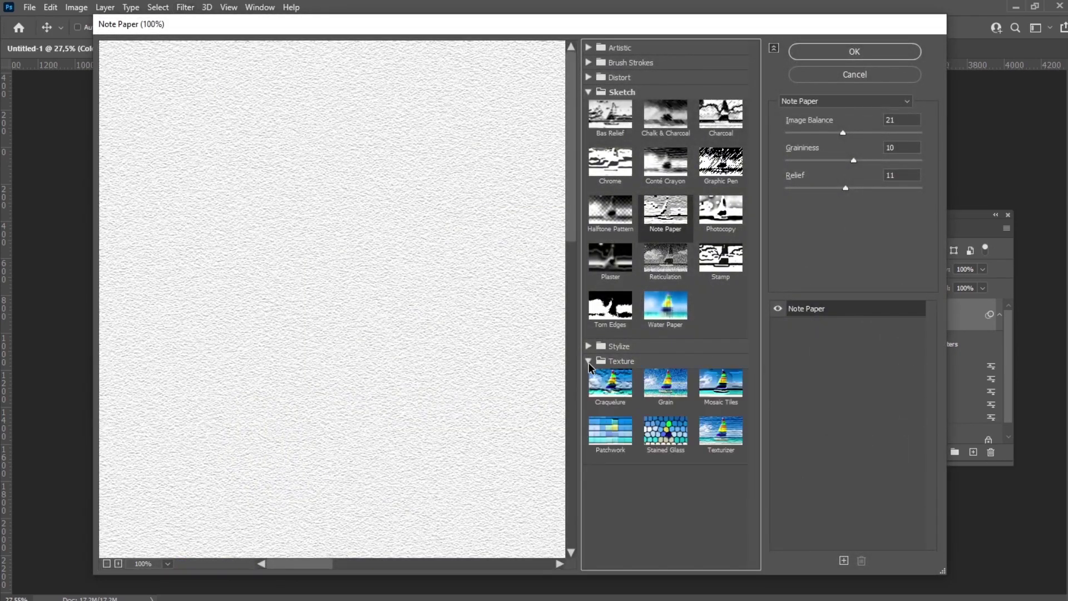
left_click(609, 391)
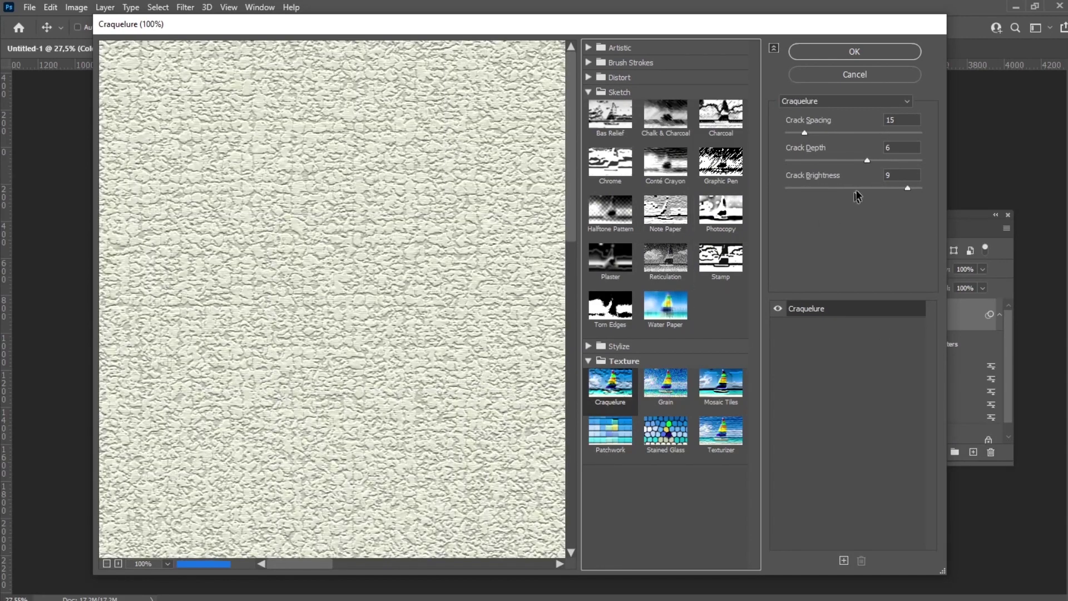
double_click(890, 120)
type("20")
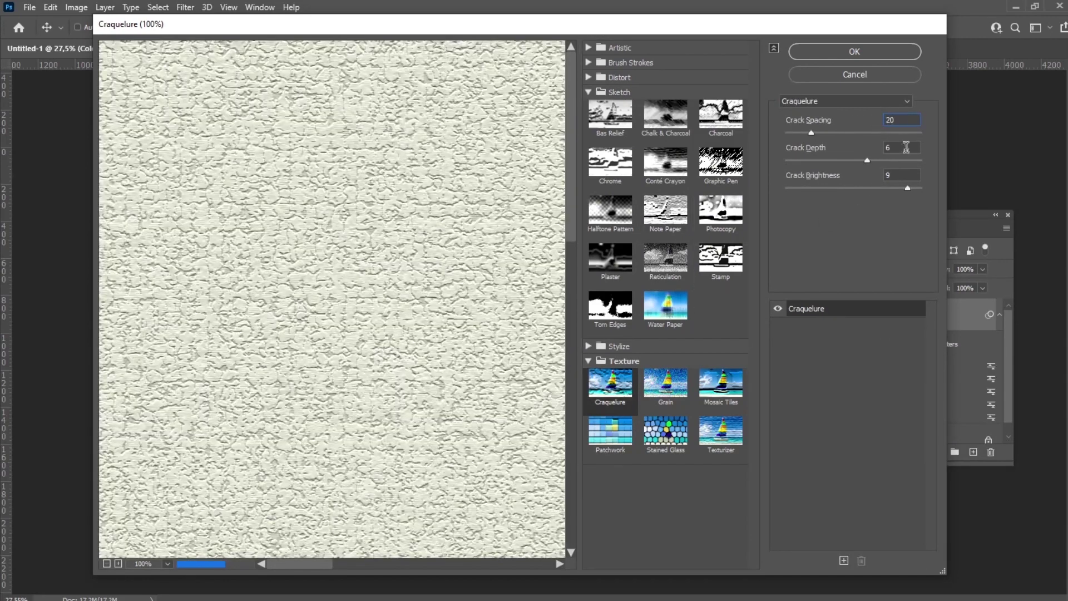
double_click(893, 147)
type("4")
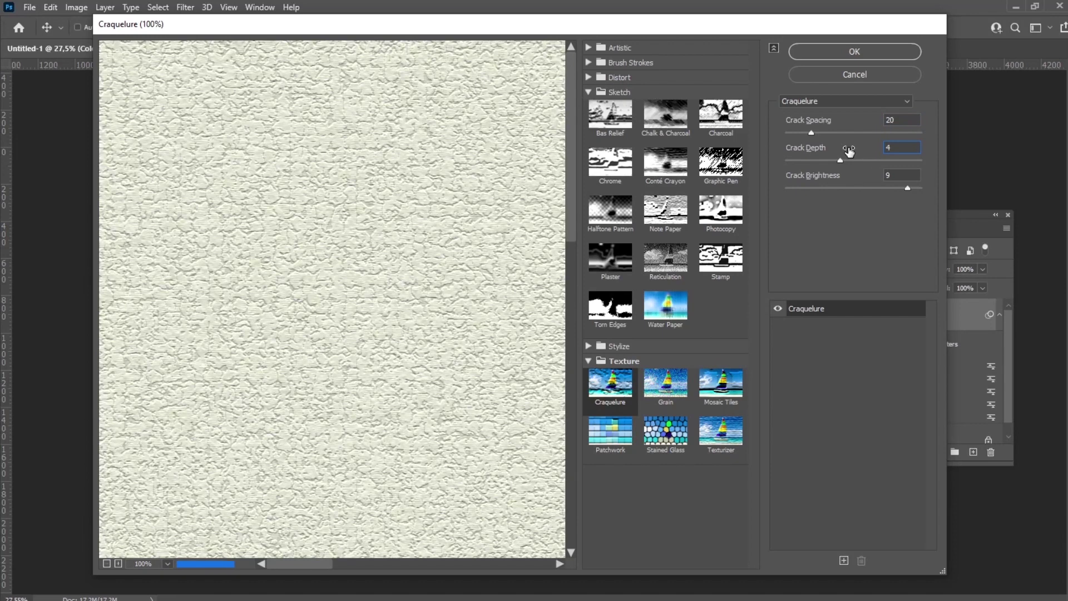
left_click(911, 173)
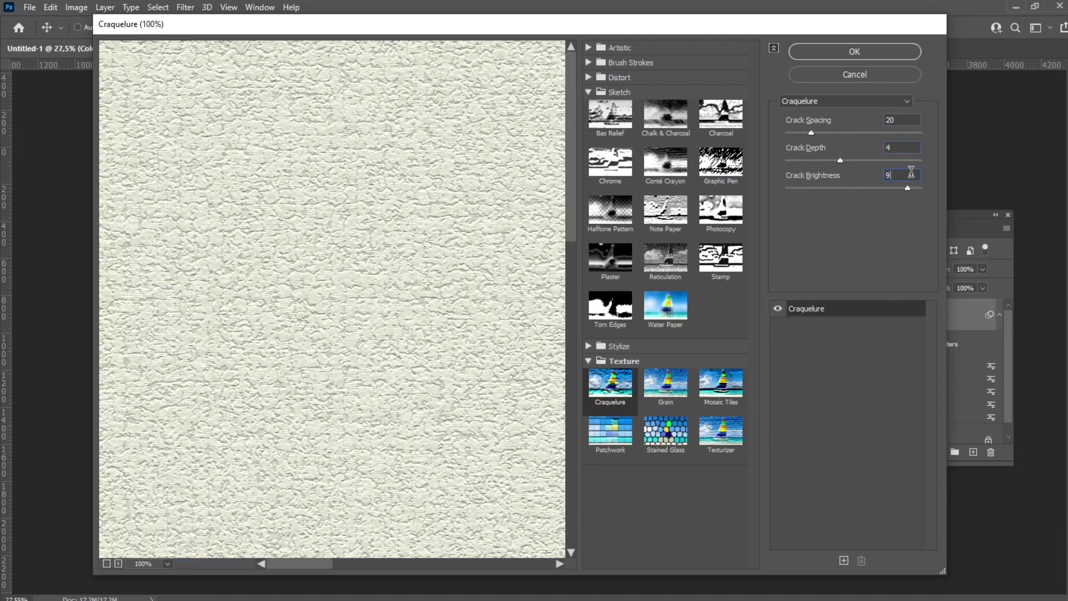
left_click(856, 52)
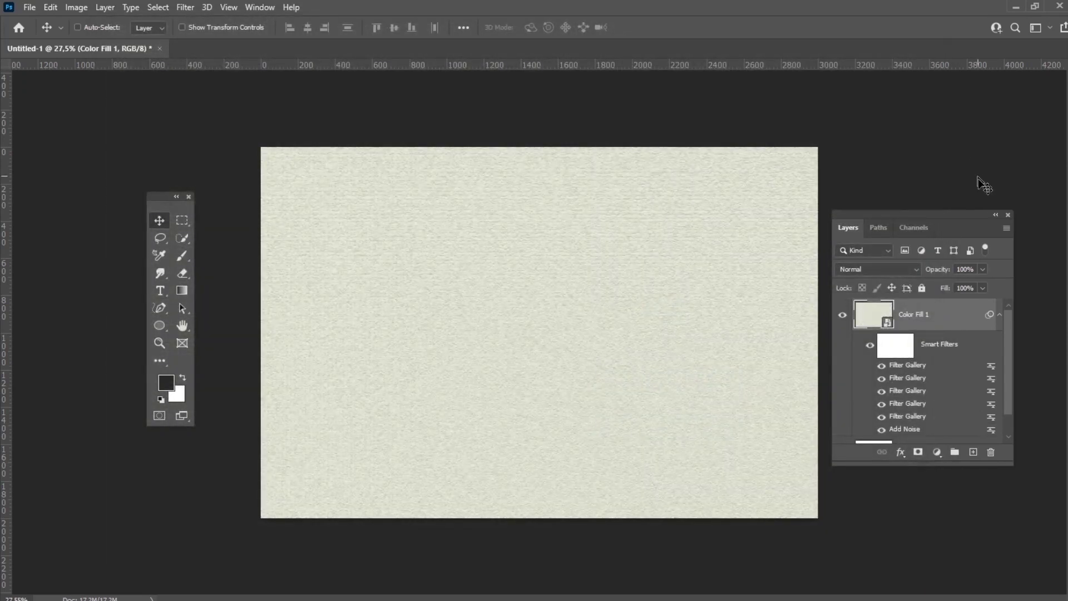
Set the Craquelure smart filter to blend in Multiply mode at 35% opacity.
double_click(996, 363)
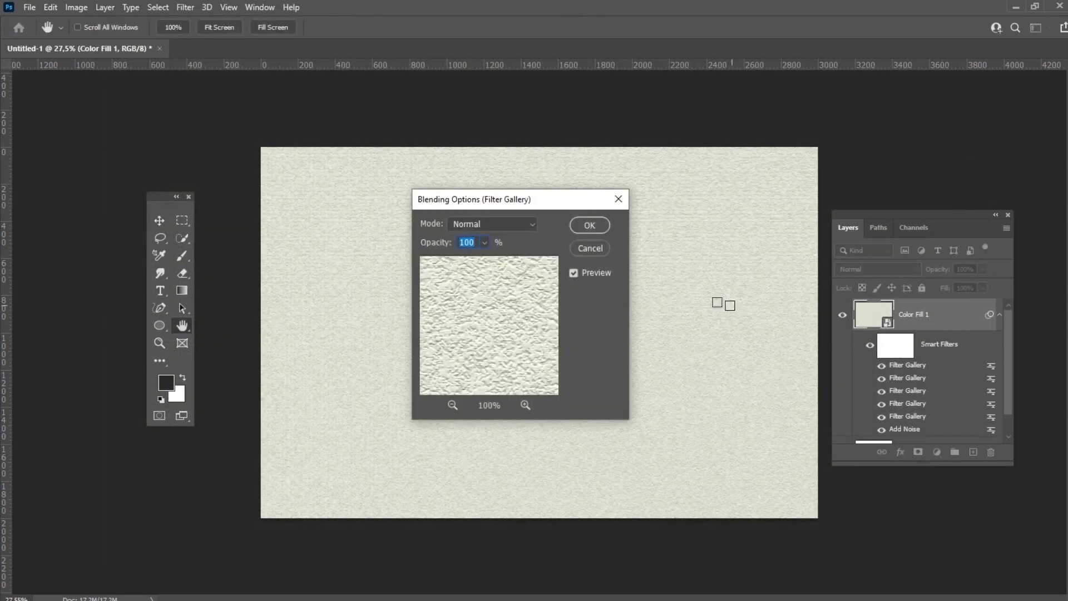
left_click(518, 225)
left_click(474, 283)
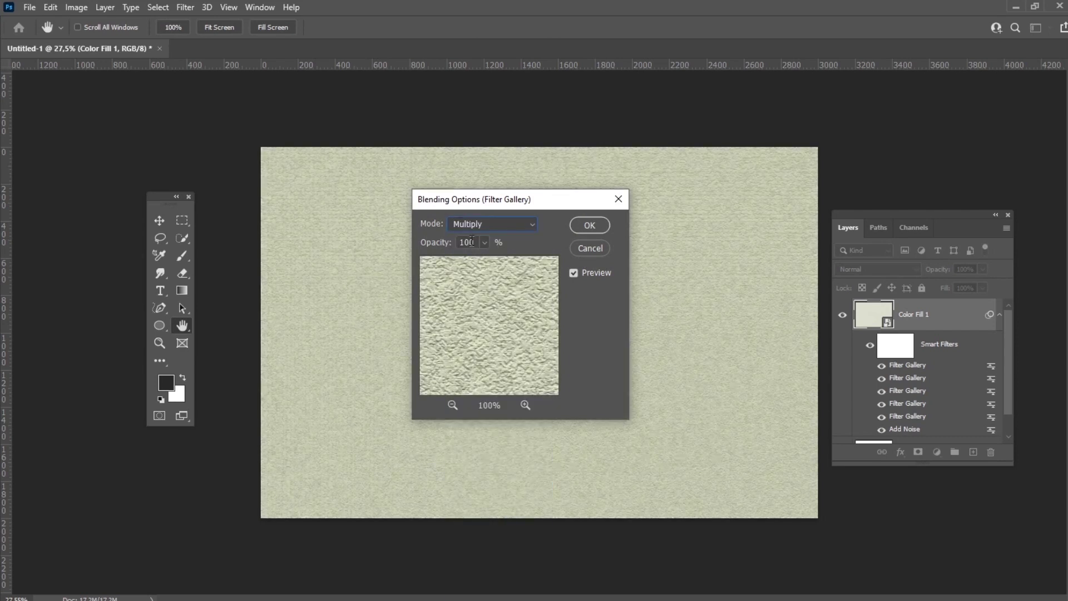
double_click(472, 242)
type("35")
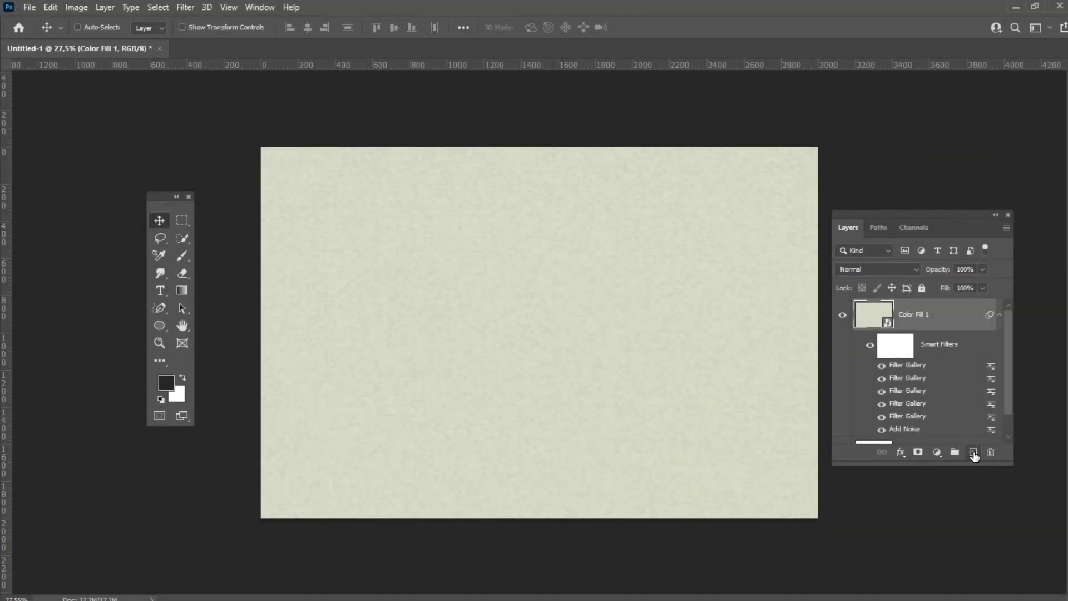
Add a new empty layer above the fill layer and render Clouds into it.
left_click(973, 454)
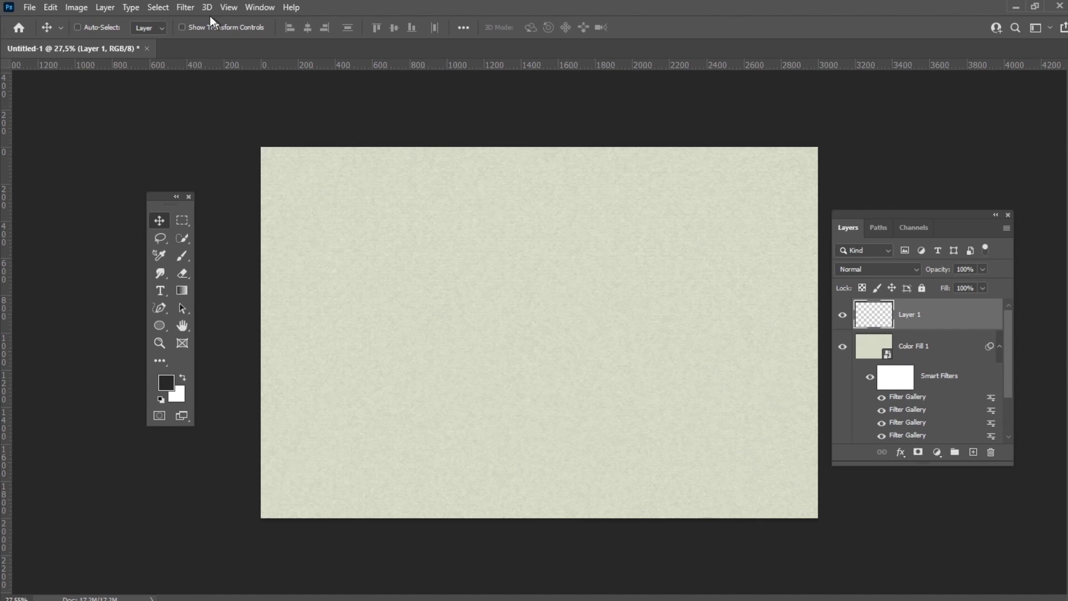
left_click(186, 7)
mouse_move(267, 271)
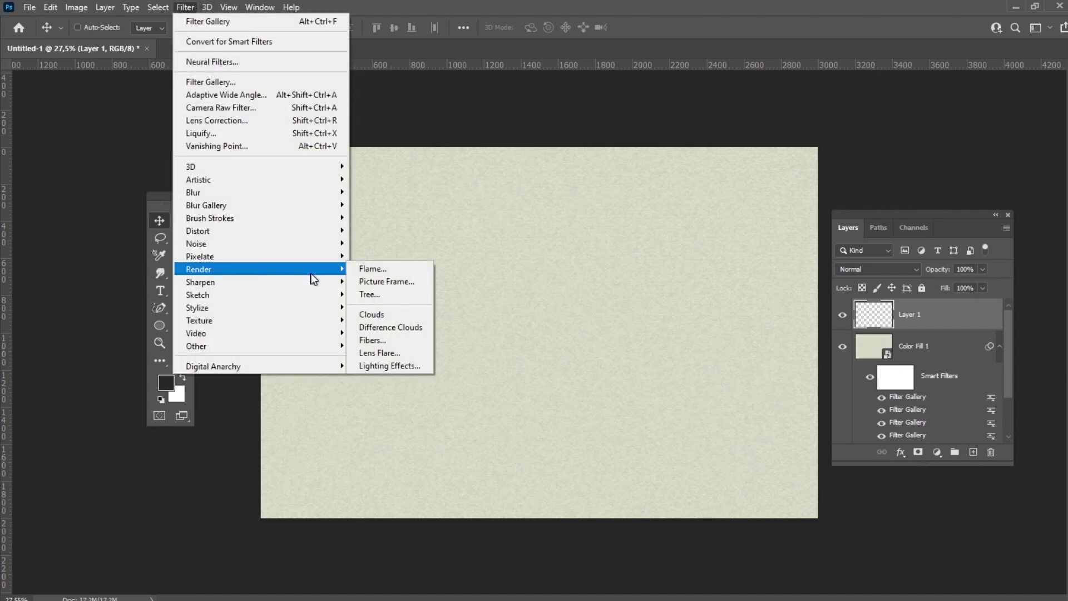
left_click(392, 313)
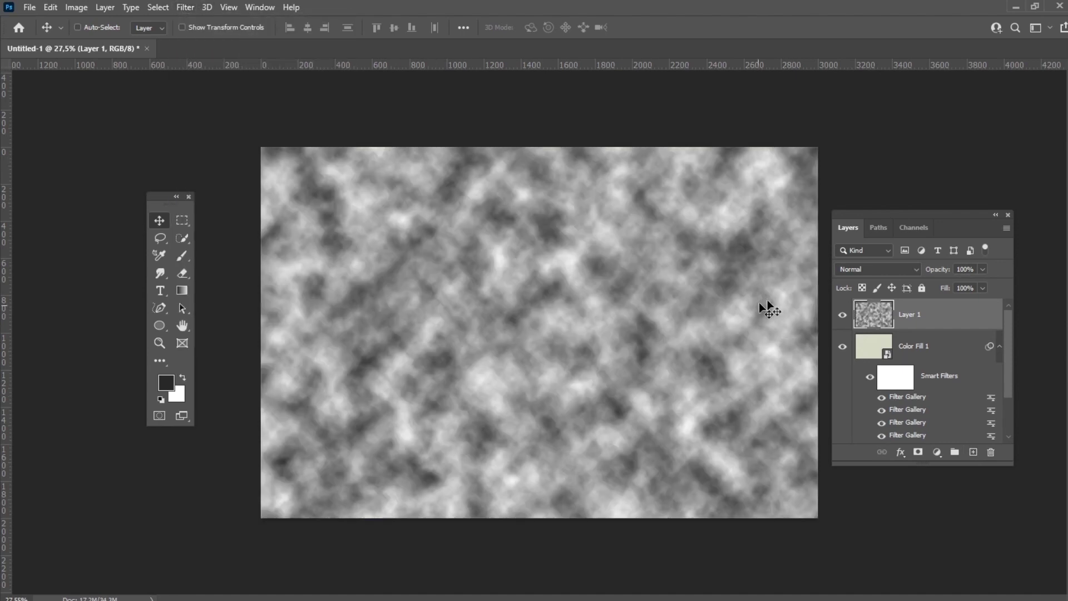
Blend the clouds layer in Soft Light at 55% opacity.
left_click(860, 270)
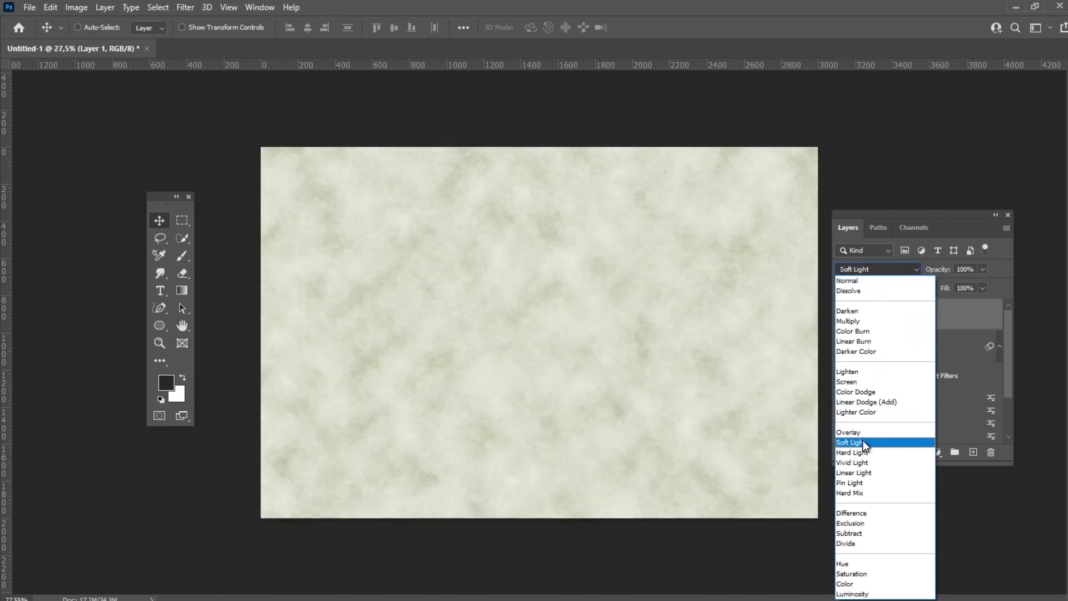
left_click(863, 443)
left_click(972, 269)
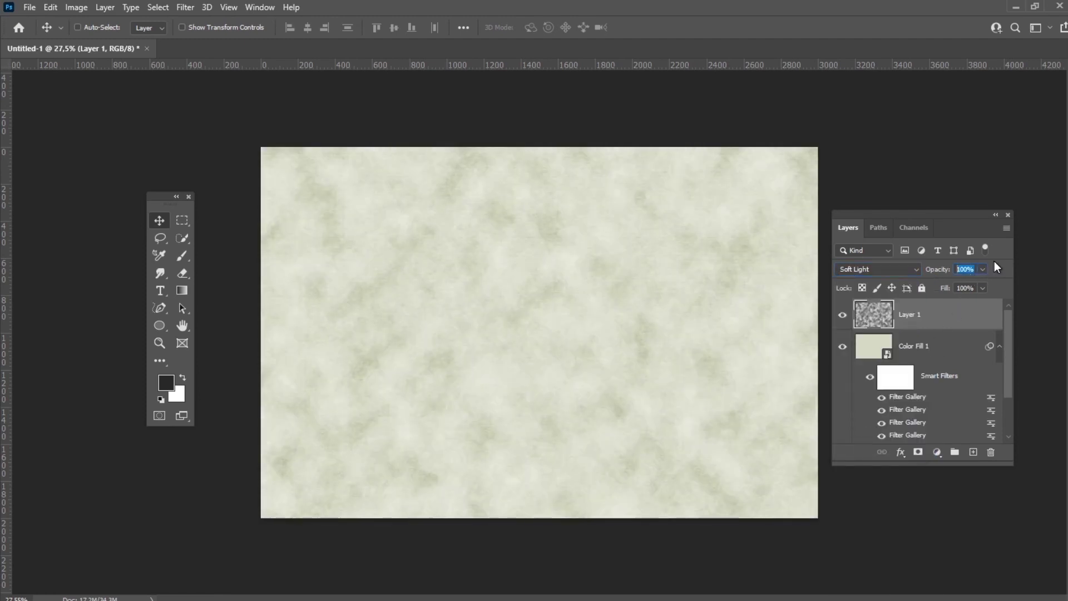
type("55")
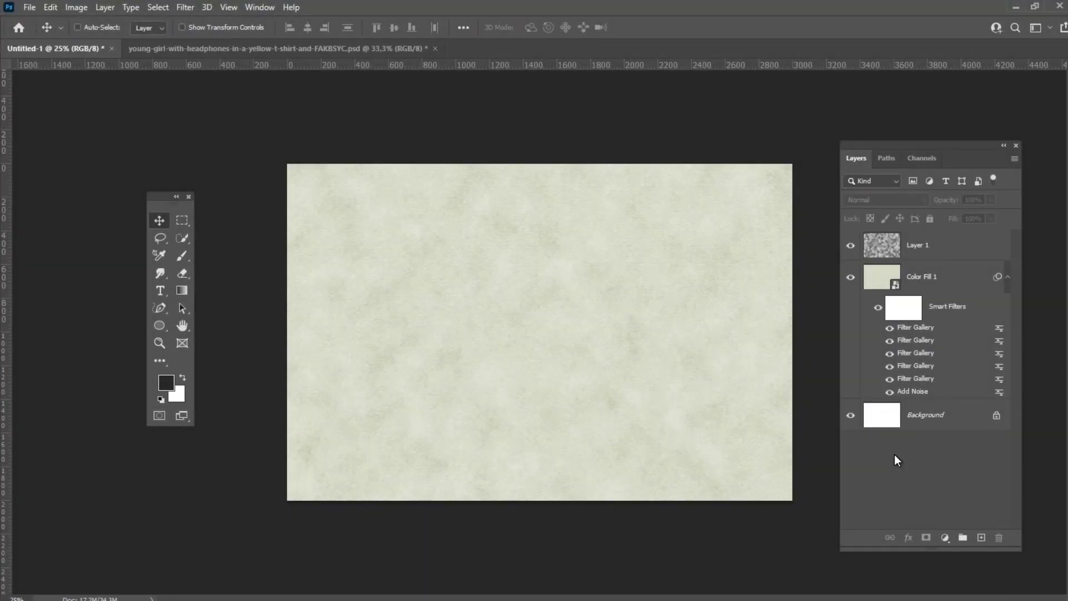
Flatten the texture into one Background layer and float the young-girl document window.
right_click(956, 286)
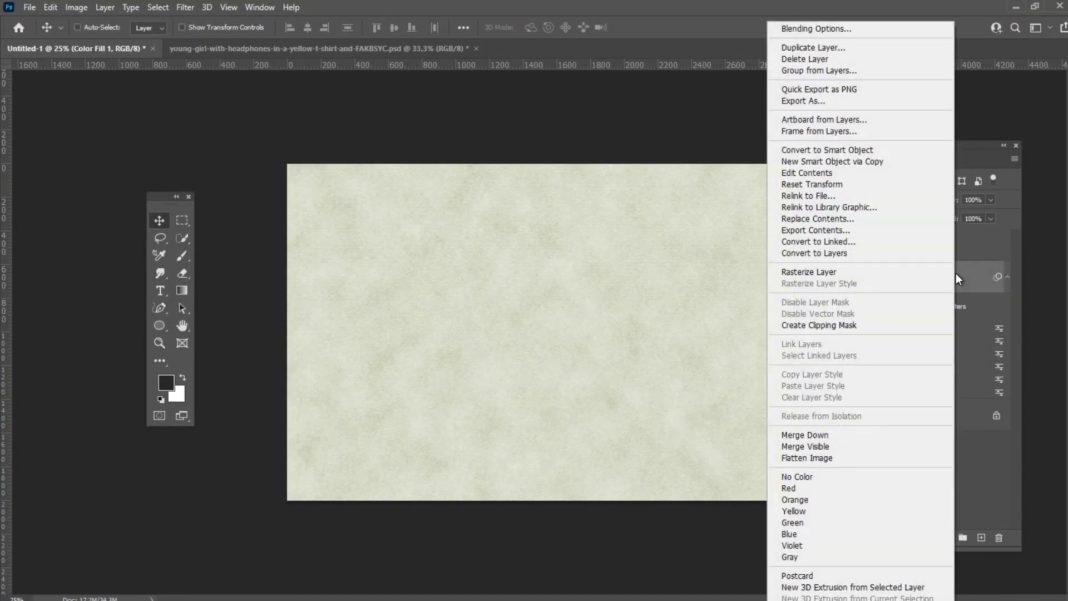
left_click(819, 456)
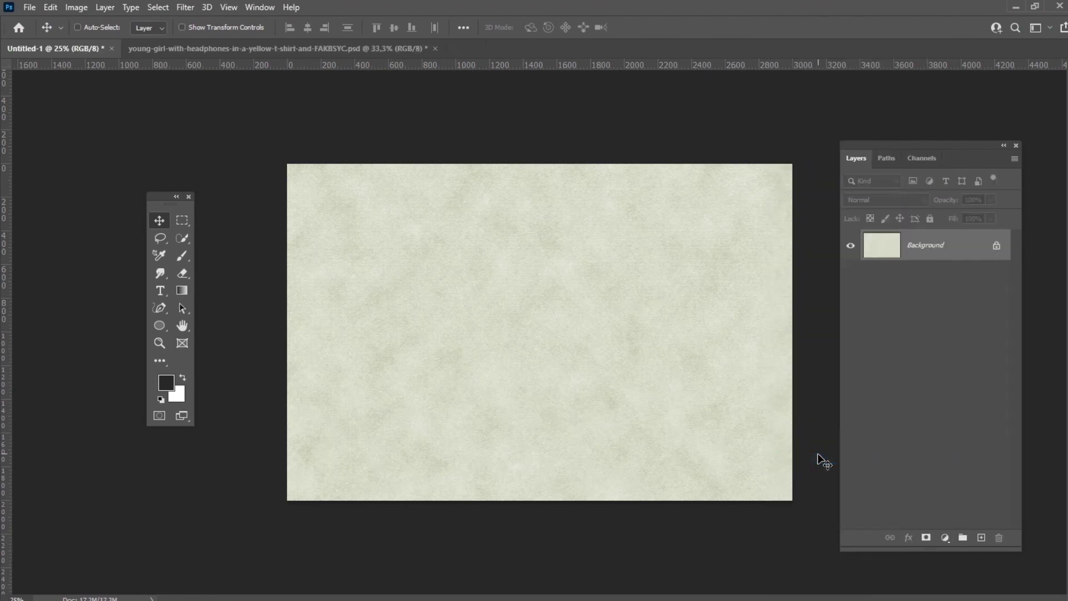
left_click_drag(325, 49, 337, 86)
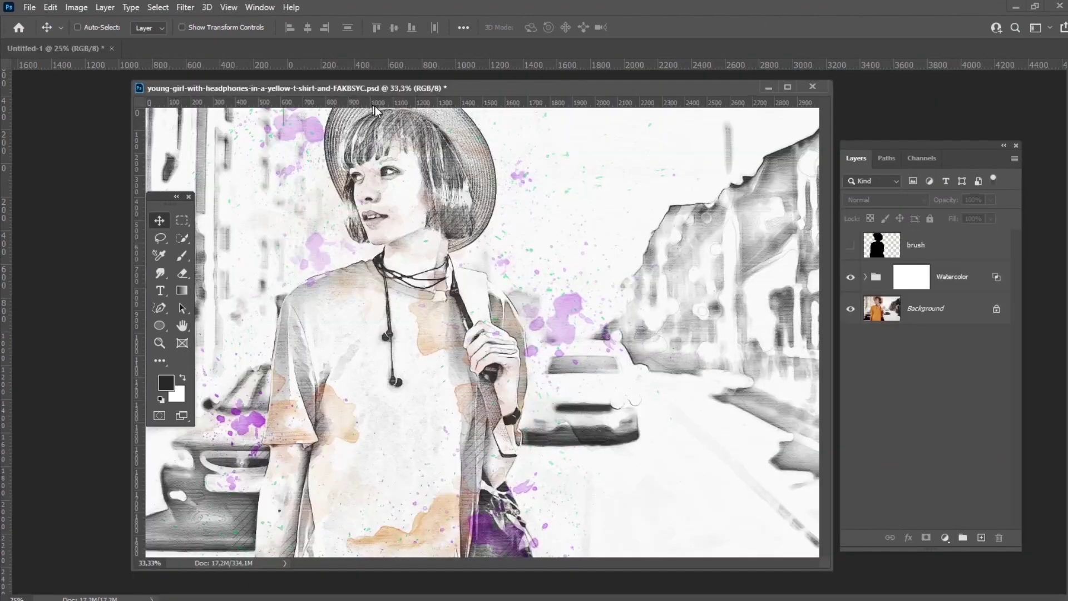
Copy the texture from Untitled-1 onto the young-girl canvas so it covers the canvas.
left_click(870, 112)
left_click_drag(924, 244, 494, 283)
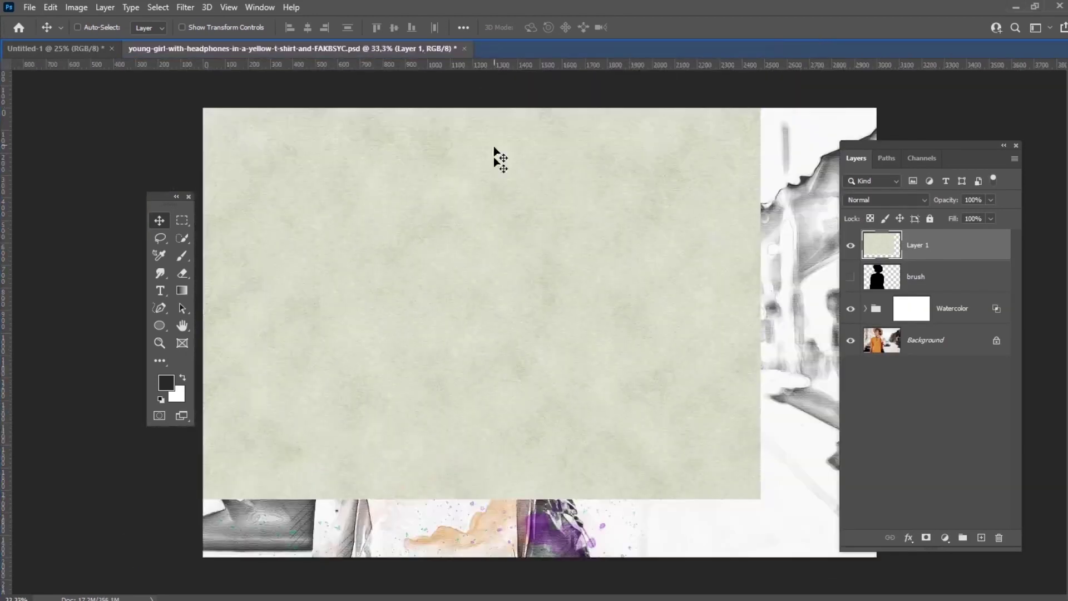
left_click_drag(495, 149, 609, 253)
Move the texture layer down the stack beneath the sketch layers in the Watercolor group.
left_click(865, 308)
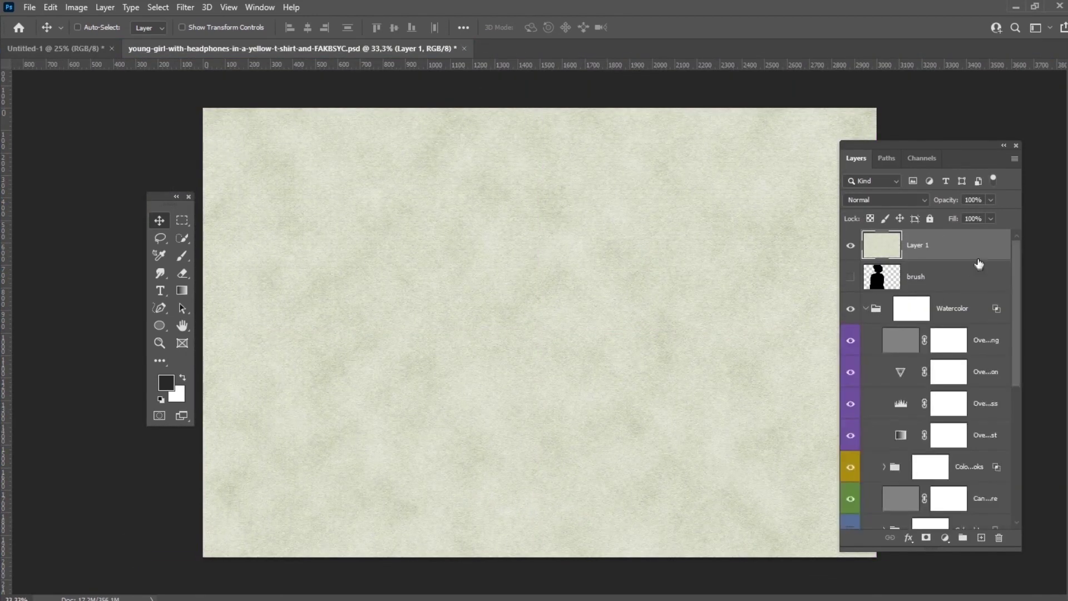
mouse_move(980, 263)
left_mouse_down()
mouse_move(962, 549)
mouse_move(963, 467)
left_mouse_up()
left_click_drag(866, 144, 906, 138)
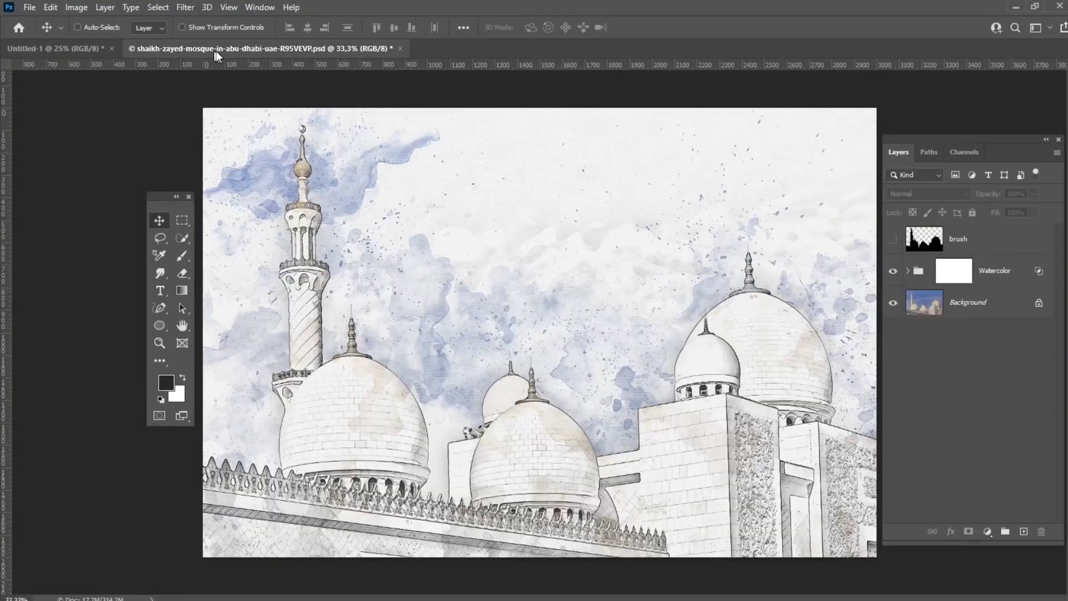
Copy the paper texture onto the mosque canvas as the top layer, blended in Multiply.
left_click_drag(209, 50, 235, 109)
left_click(88, 116)
left_click_drag(968, 229, 482, 325)
left_click_drag(457, 109, 453, 50)
left_click_drag(353, 178, 471, 239)
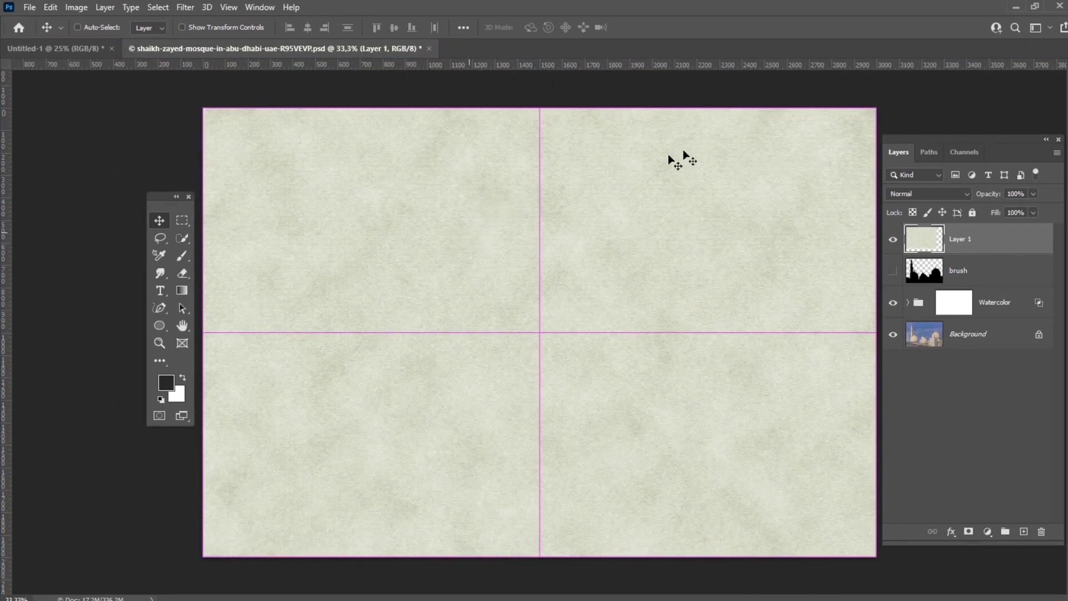
left_click(916, 196)
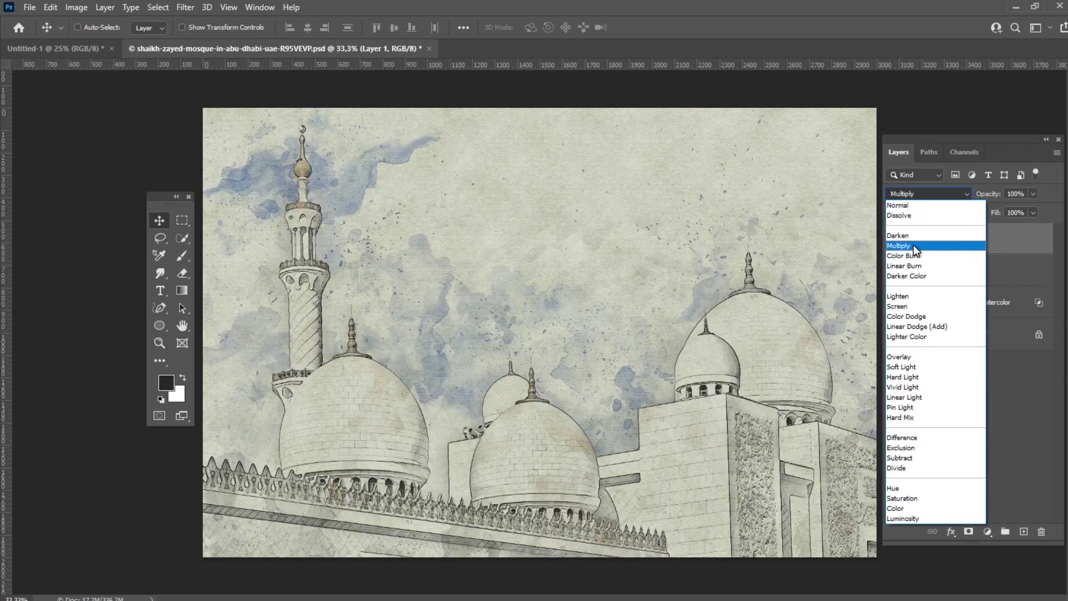
left_click(914, 246)
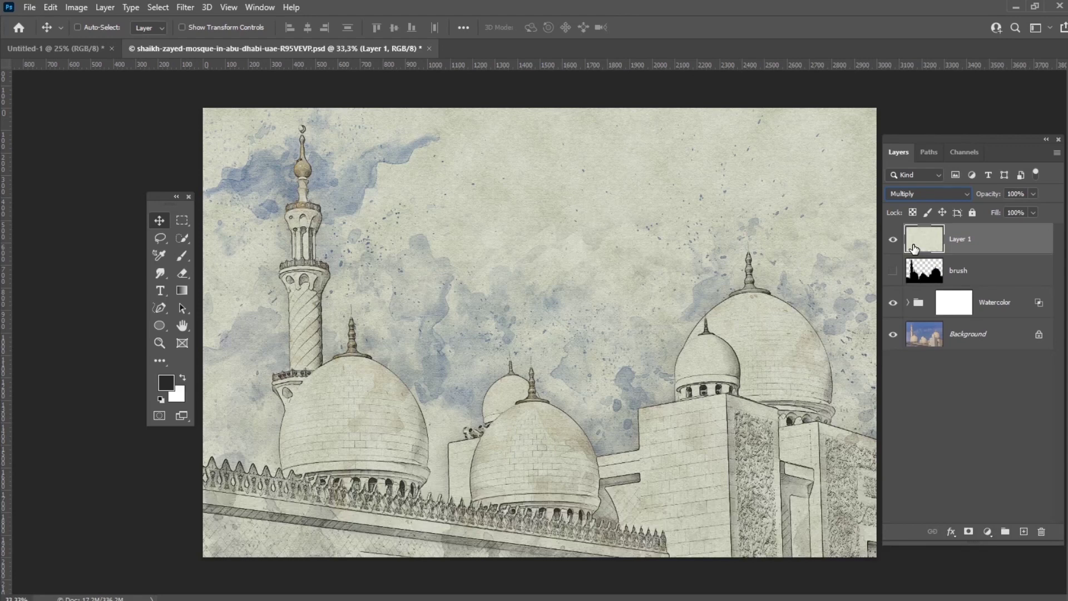
Apply Brightness/Contrast to the texture layer with brightness 35 and contrast 45.
left_click(77, 7)
mouse_move(129, 42)
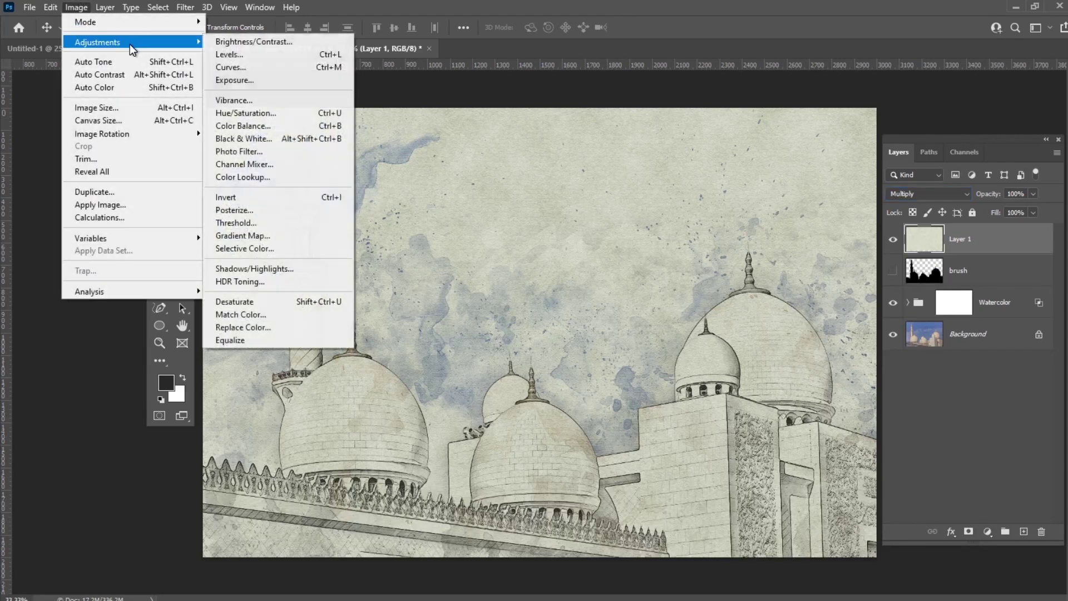
left_click(229, 42)
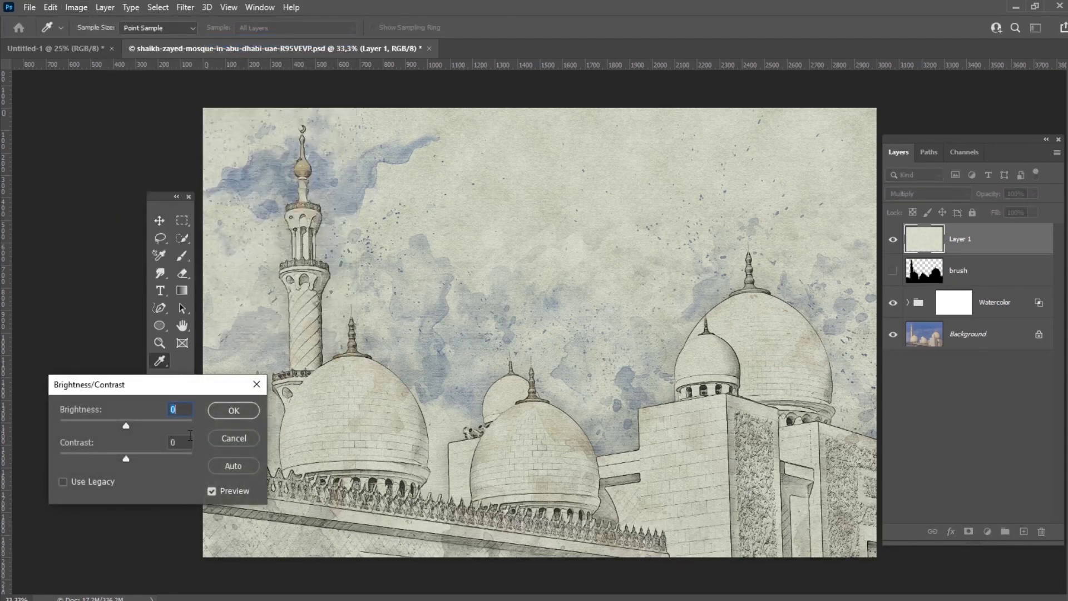
type("35")
key("Tab")
type("45")
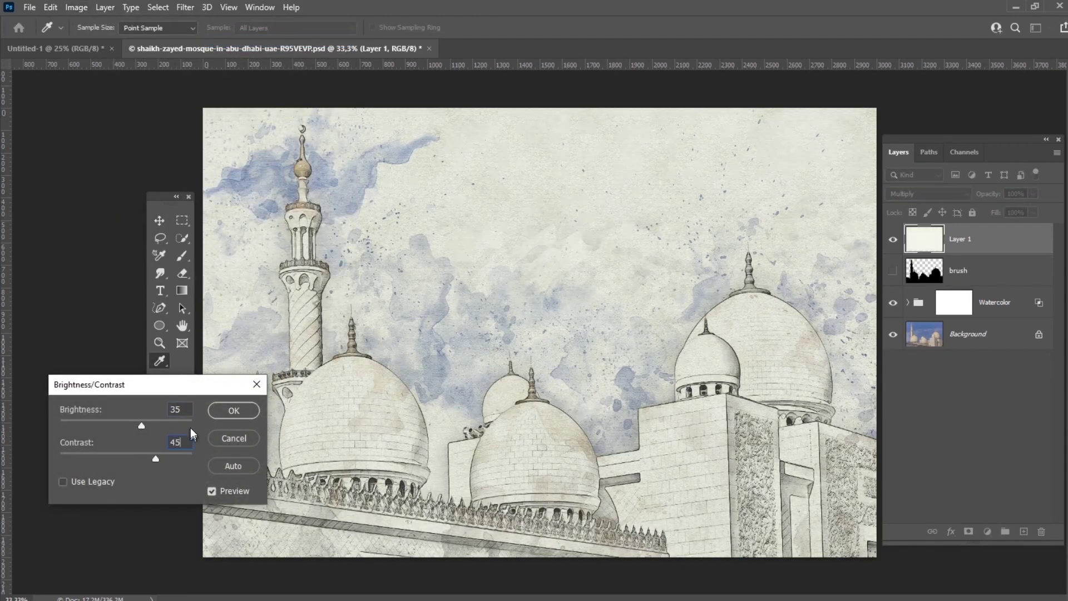
left_click_drag(196, 390, 557, 179)
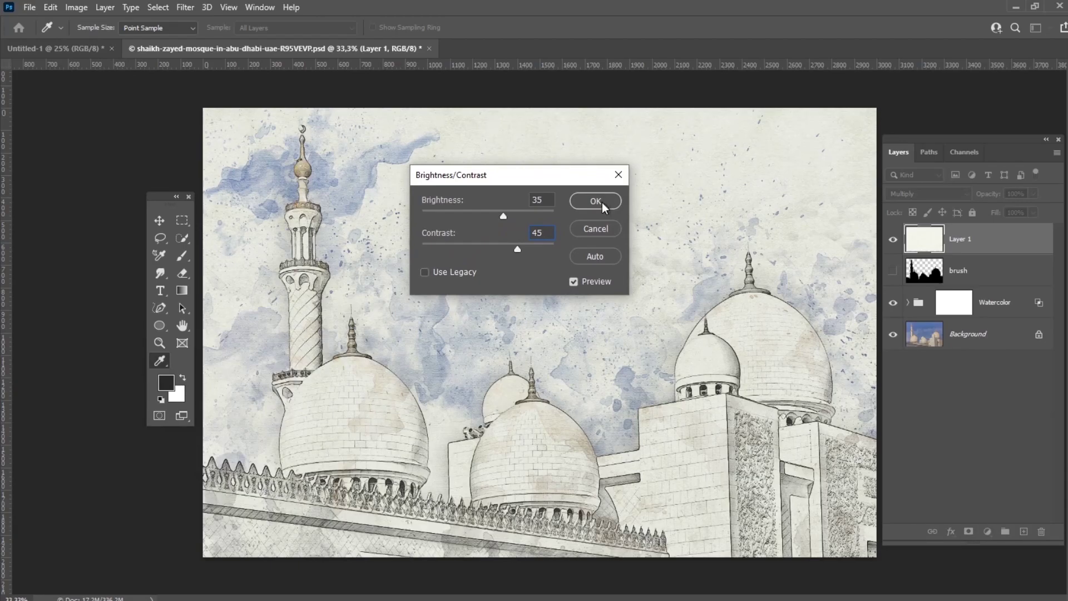